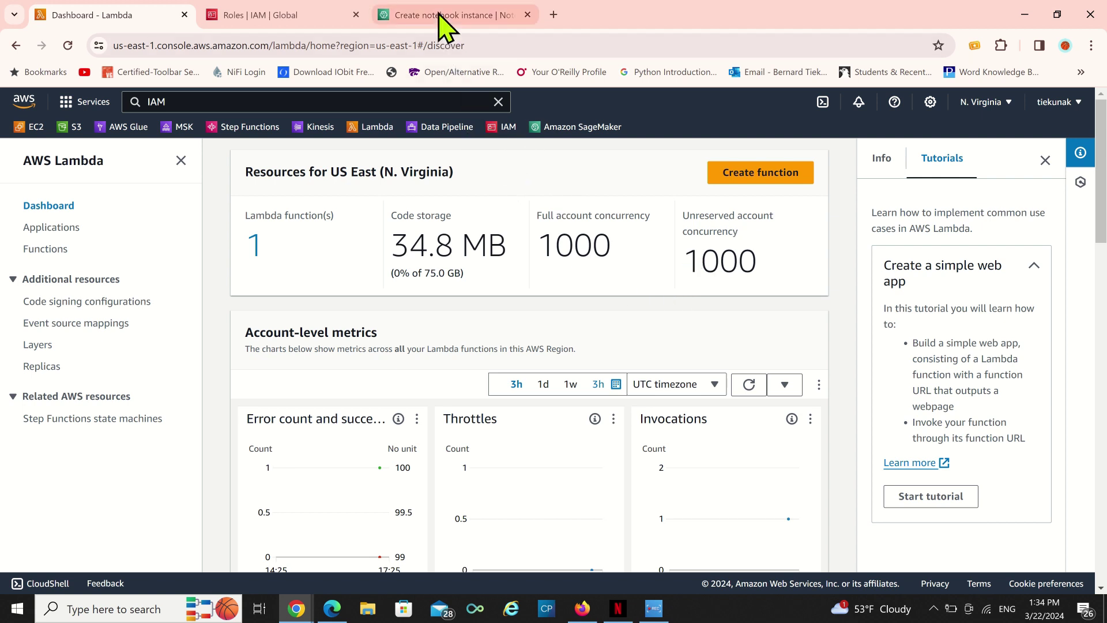
Search the AWS services for "sage" and open Amazon SageMaker.
mouse_move(434, 22)
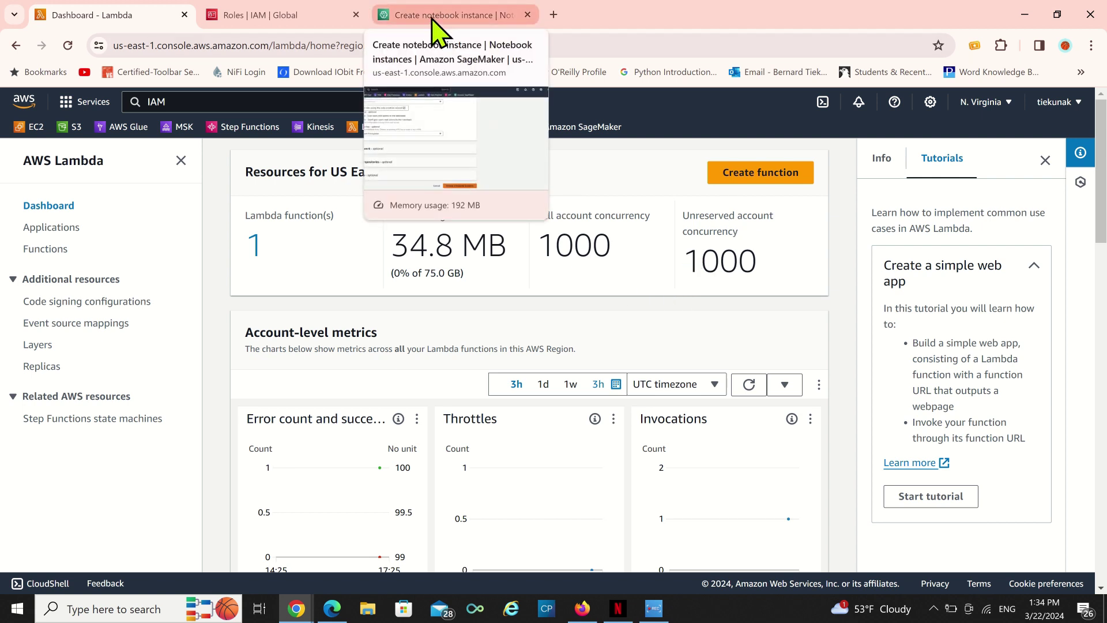
right_click(554, 138)
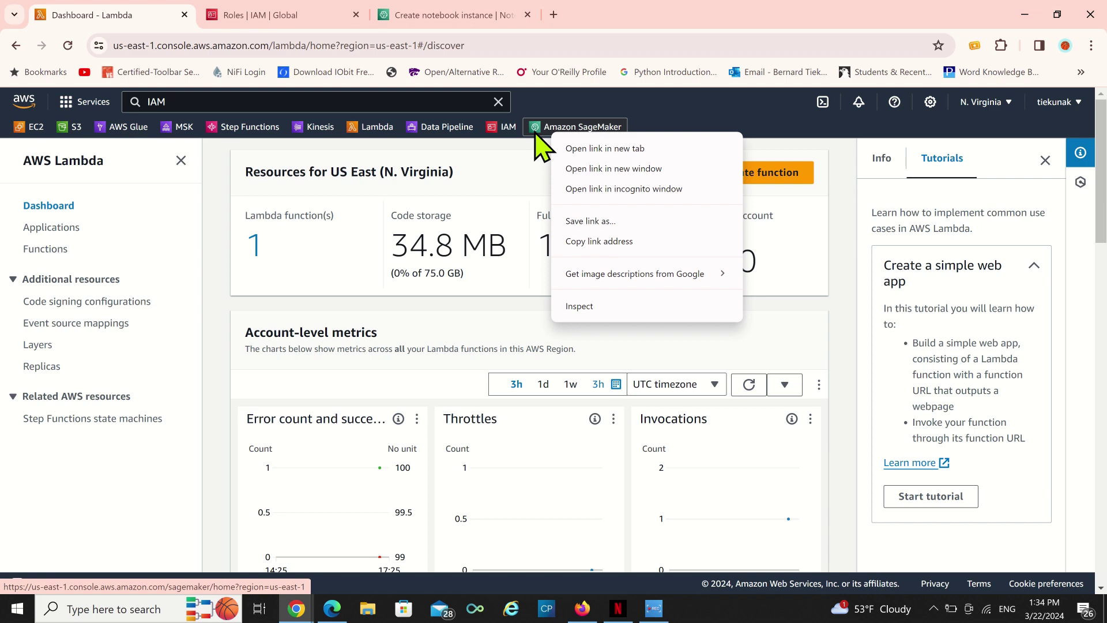
click(186, 104)
click(185, 102)
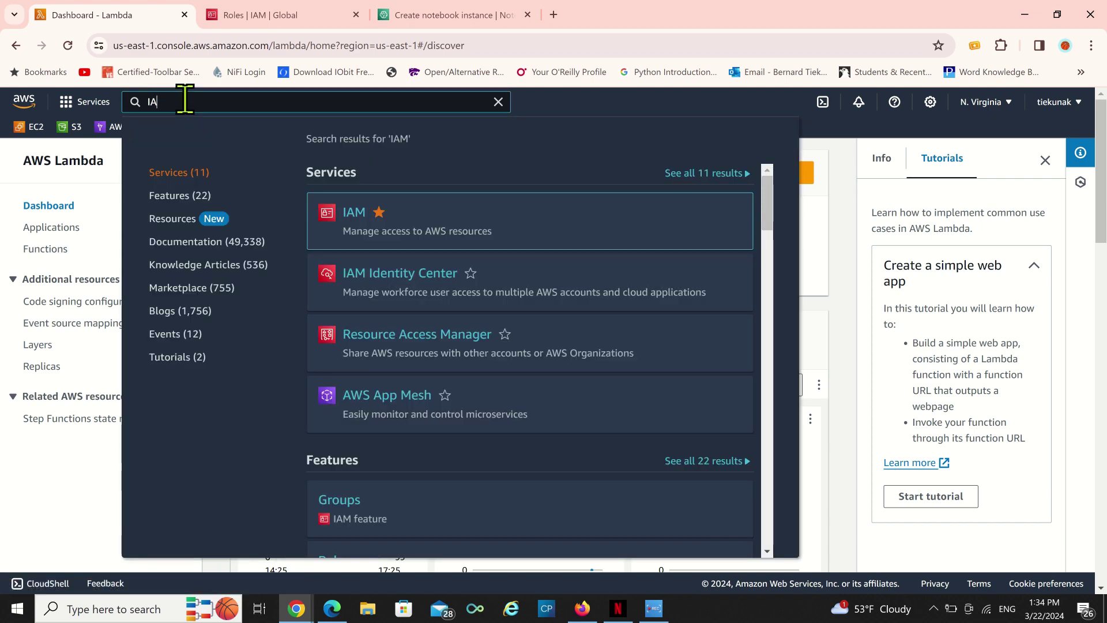
key(BackSpace)
key(BackSpace)
text(sage)
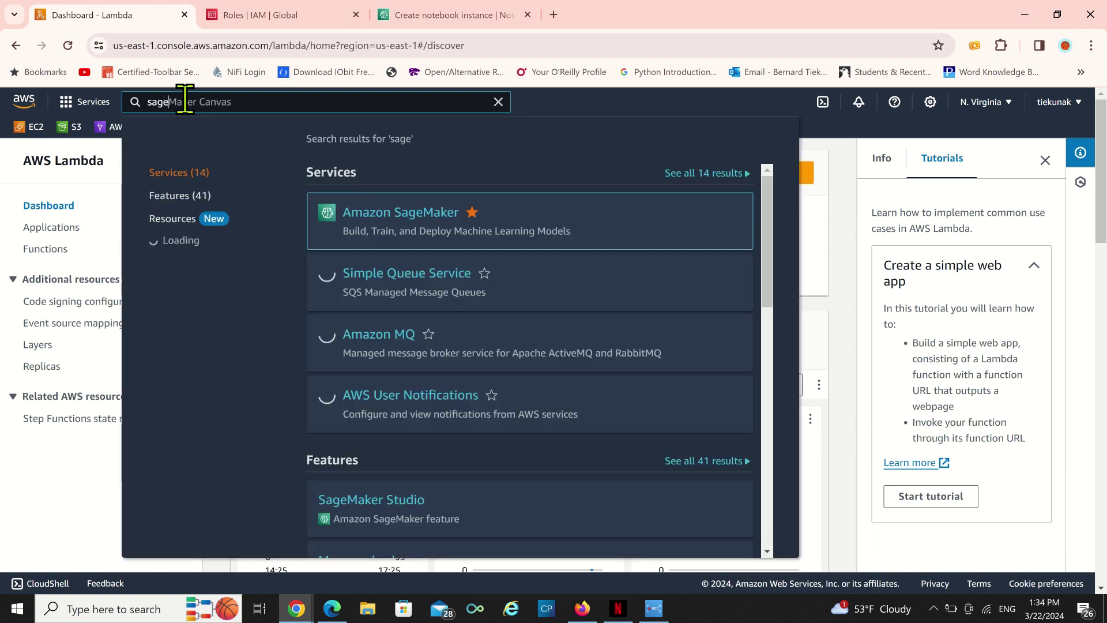
mouse_move(407, 238)
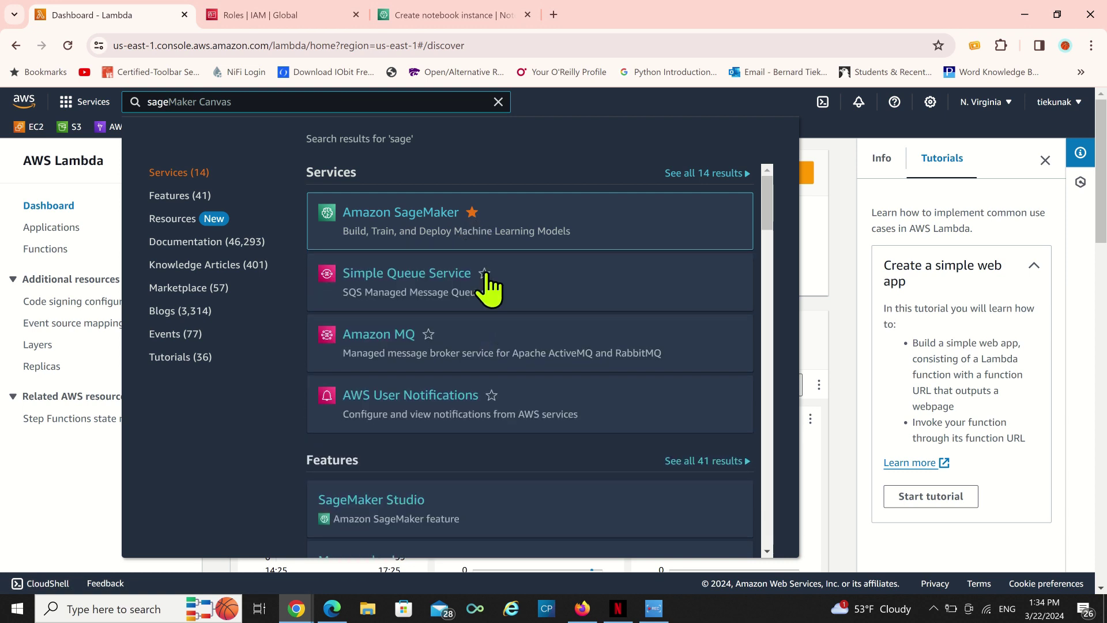
click(485, 274)
mouse_move(431, 224)
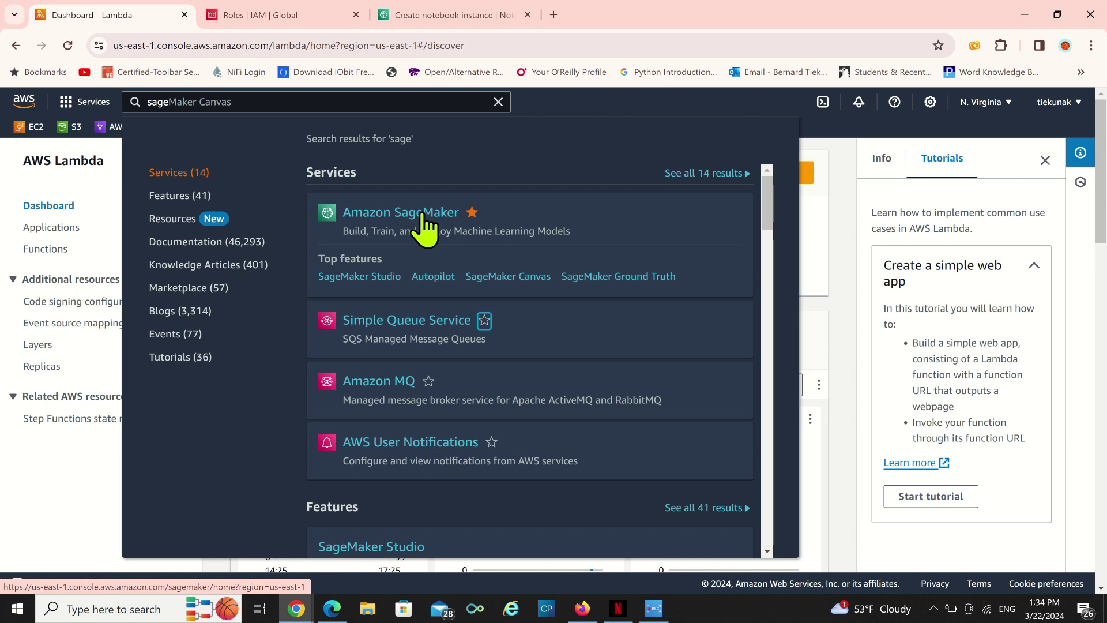
click(424, 213)
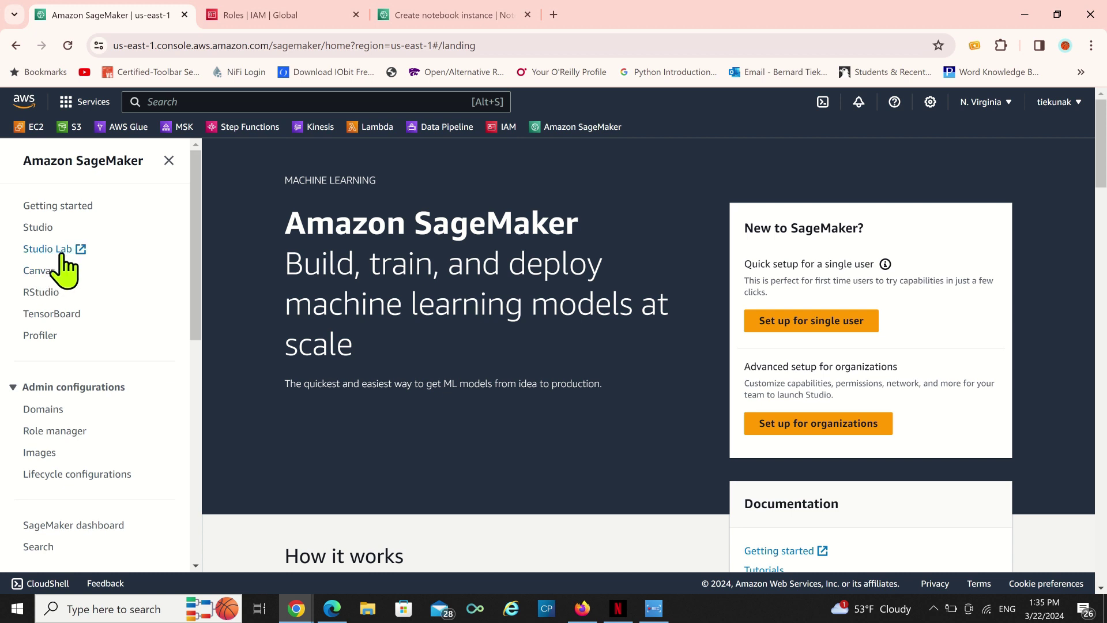
Go to SageMaker's notebook instances and start creating a new notebook instance.
scroll(109, 292, down, 8)
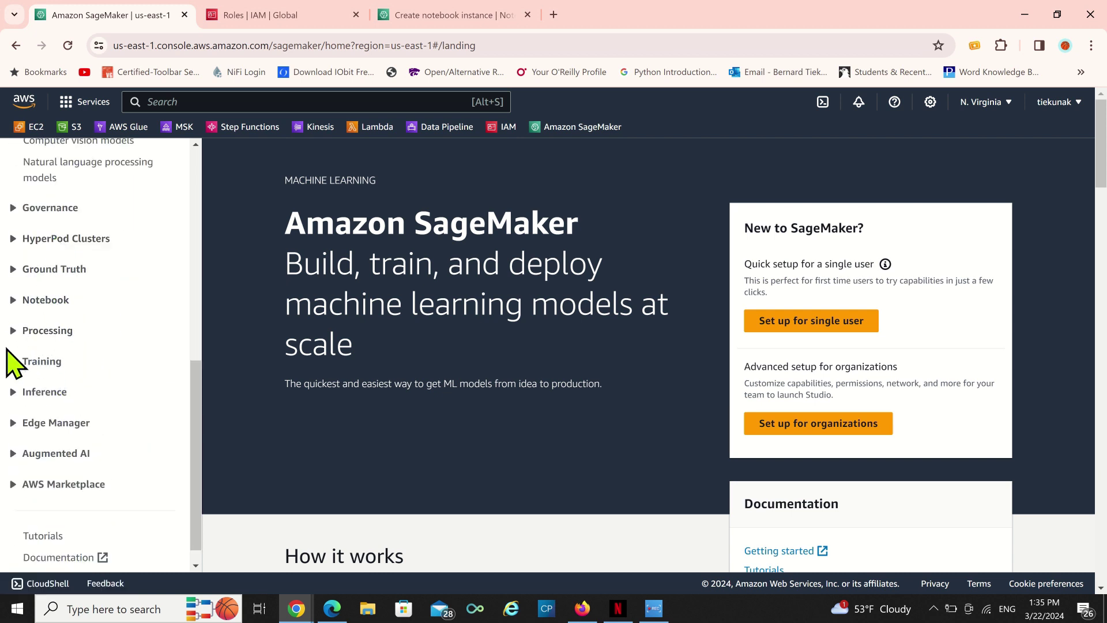
click(12, 299)
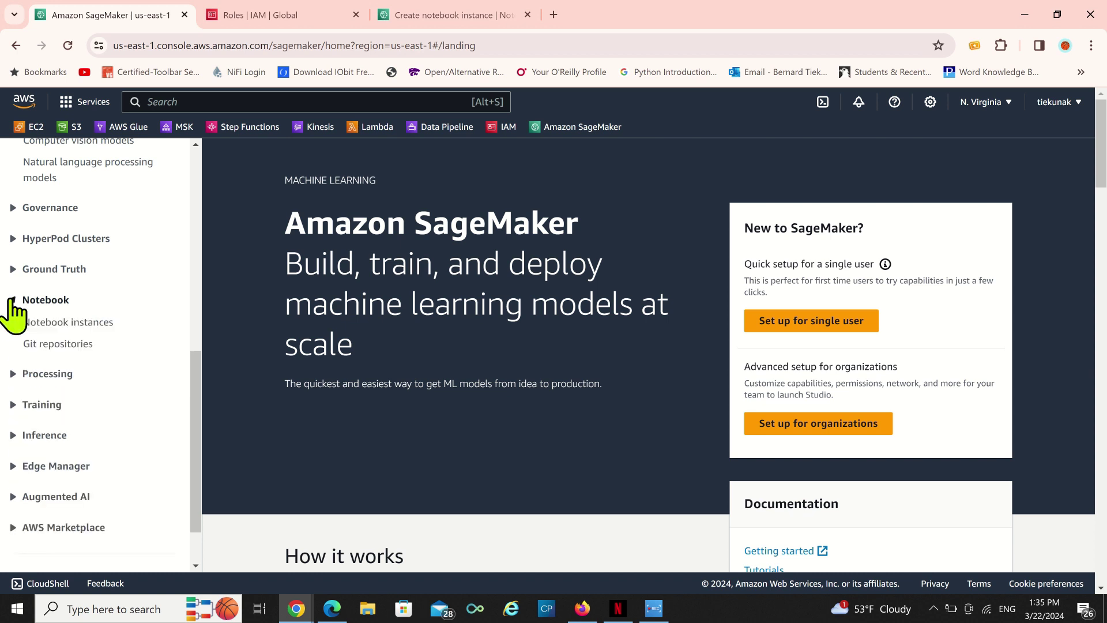
click(75, 334)
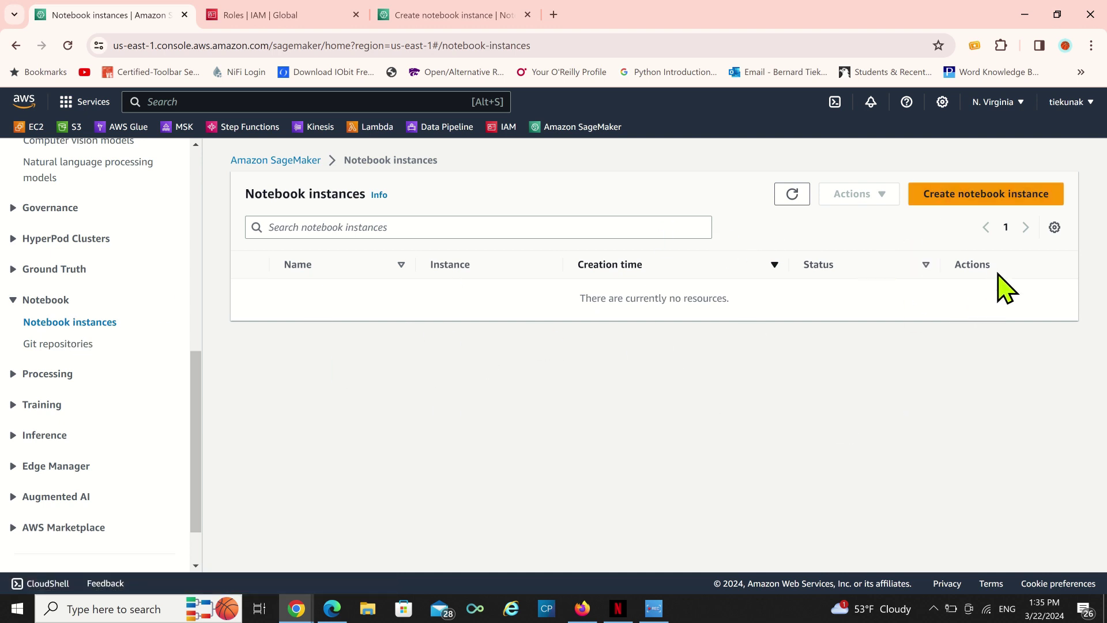
click(983, 213)
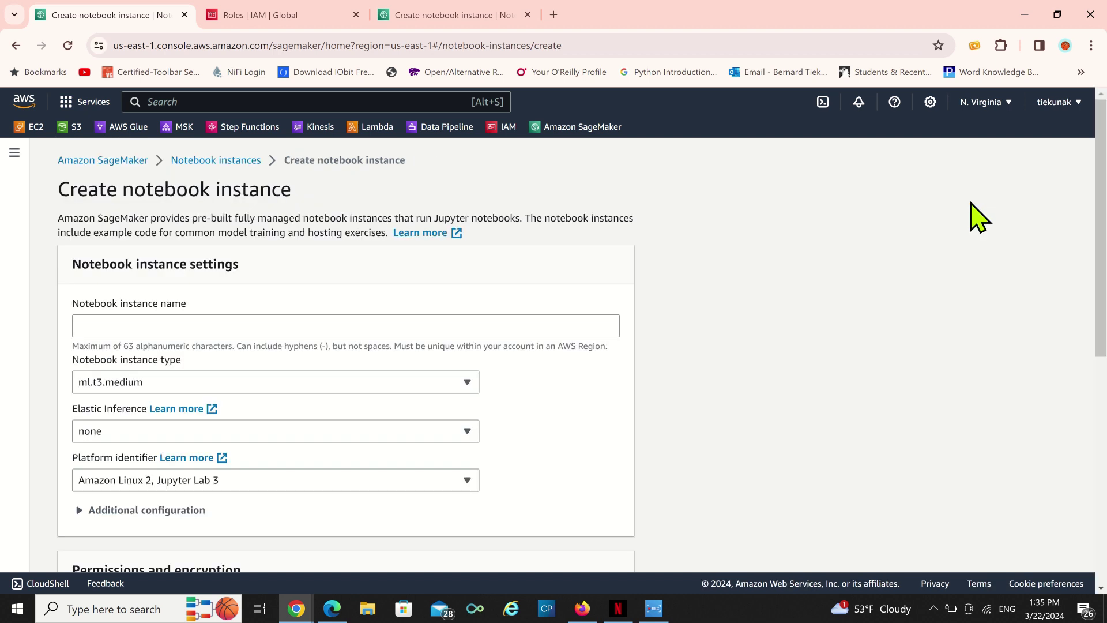
Name the notebook instance test-test and look through the instance types, keeping ml.t3.medium.
click(152, 323)
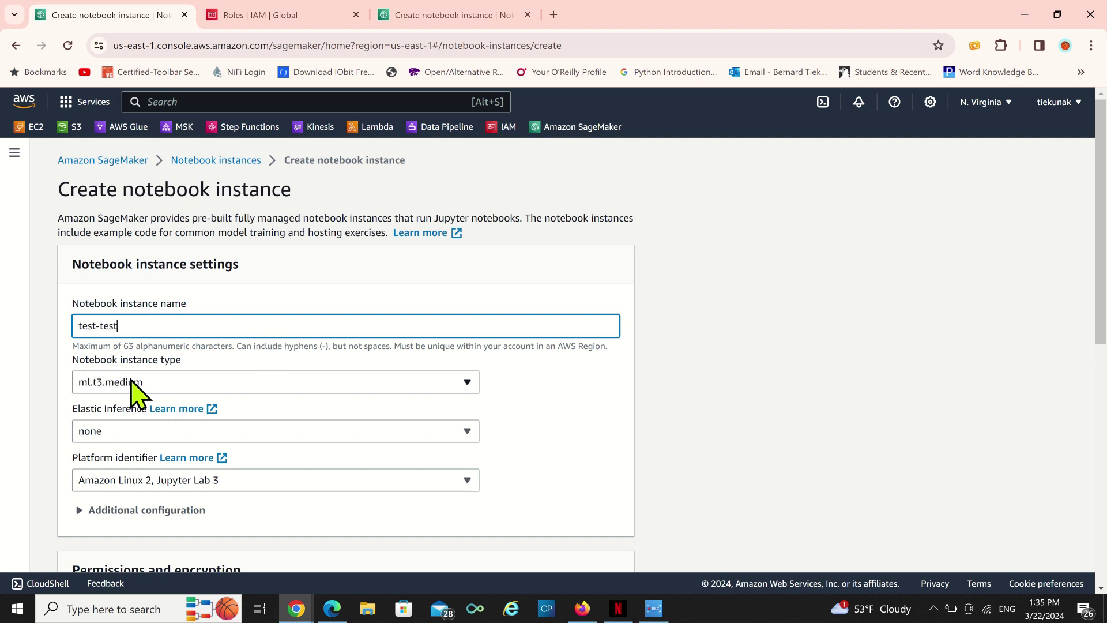
click(464, 383)
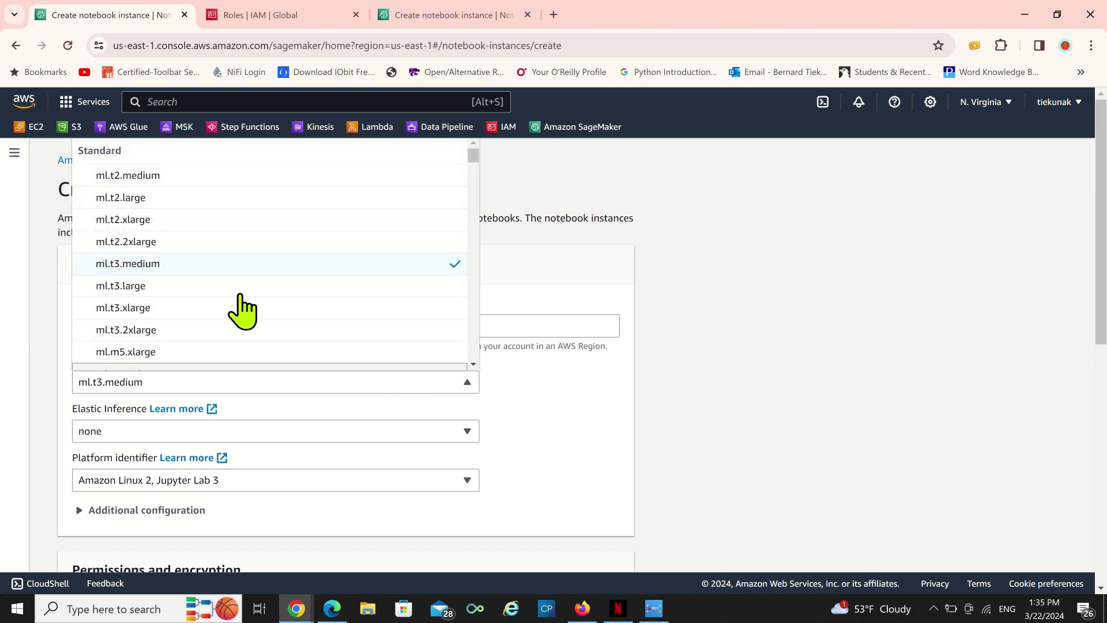
scroll(242, 308, down, 10)
scroll(237, 316, down, 15)
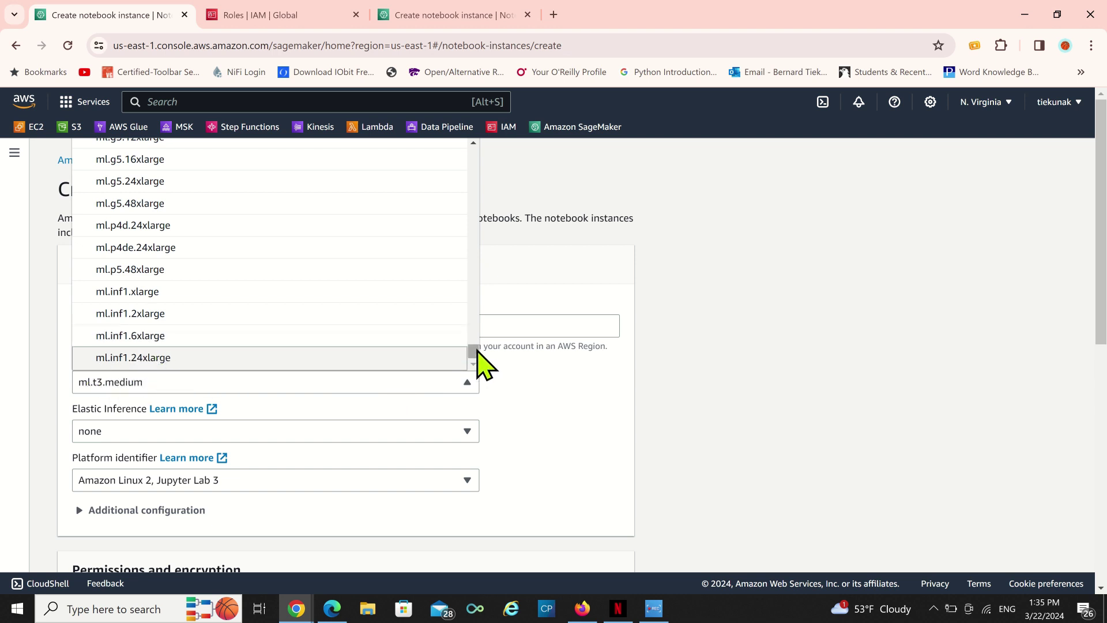
drag(477, 349, 480, 152)
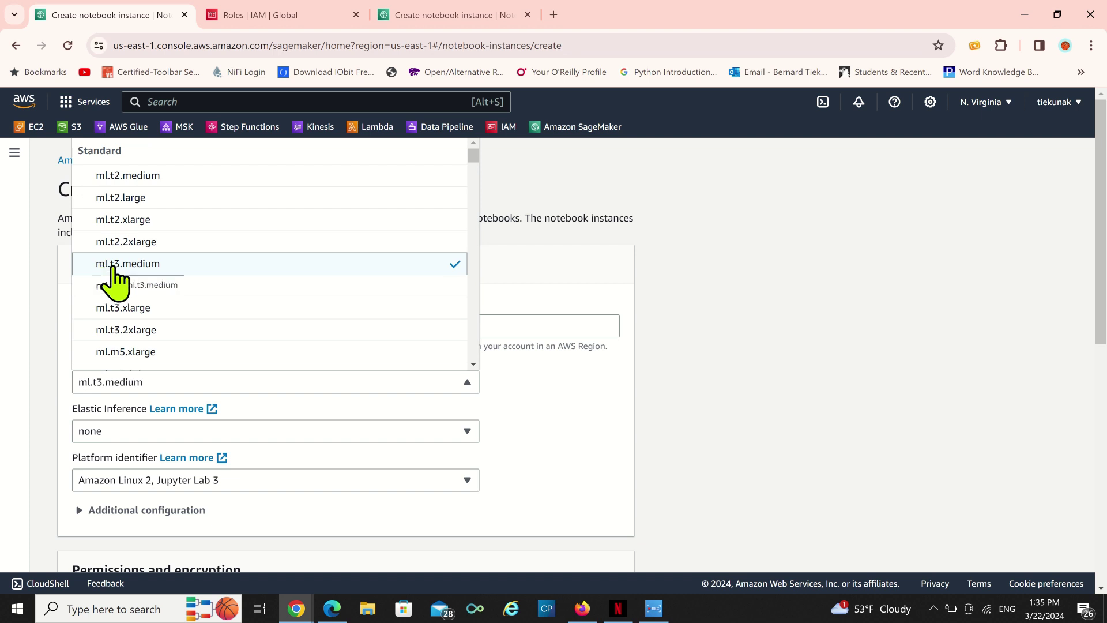
click(742, 391)
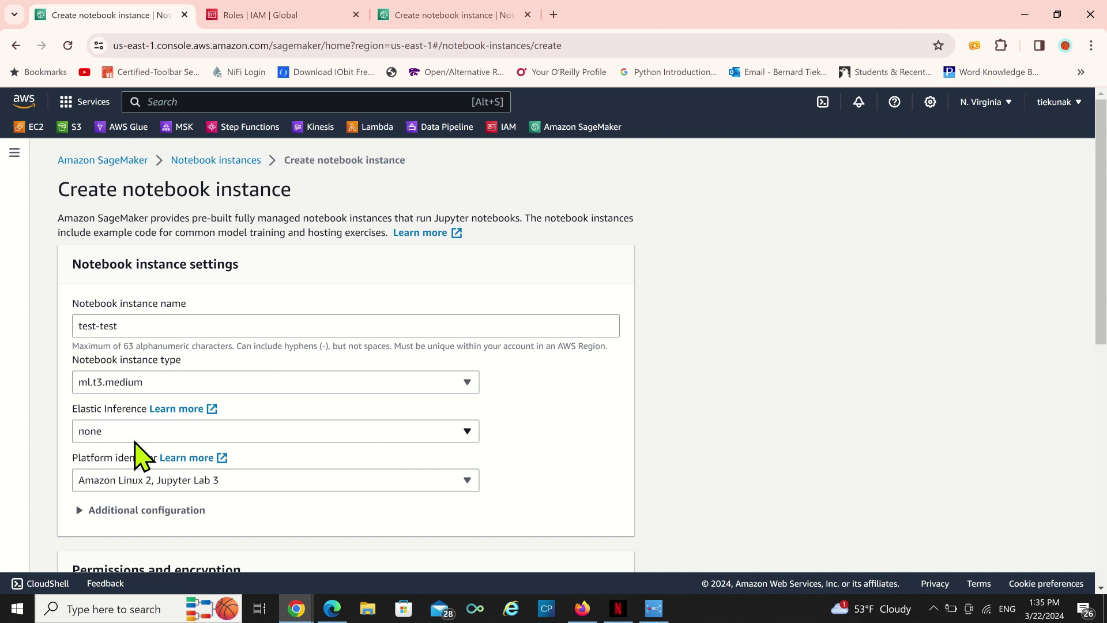
Review the platform identifier options and the additional configuration settings for the notebook instance.
scroll(548, 478, down, 4)
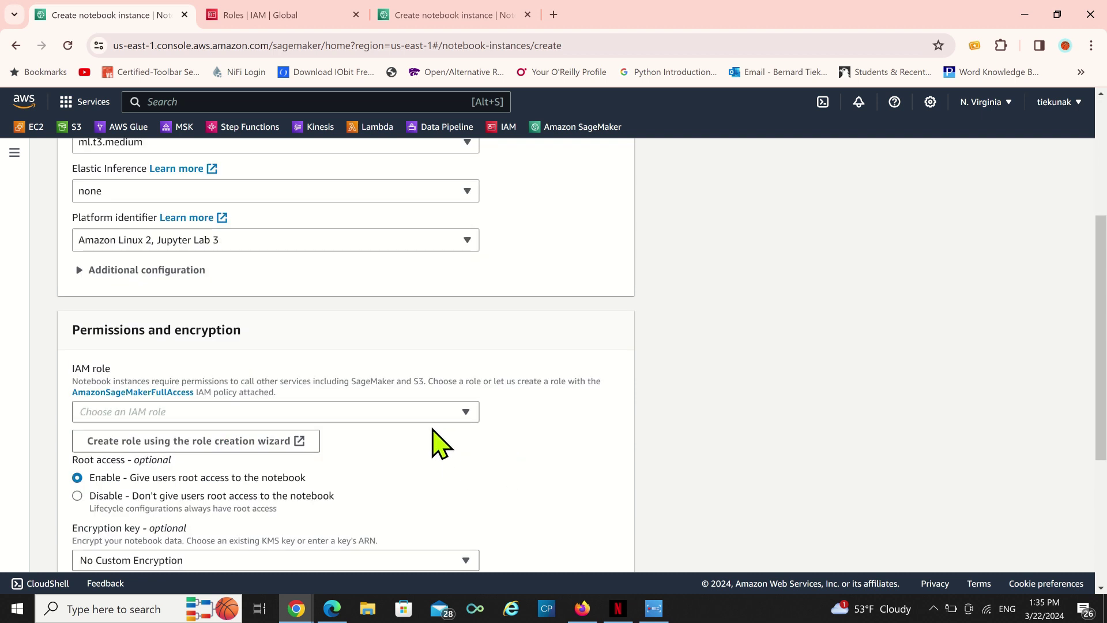
click(467, 241)
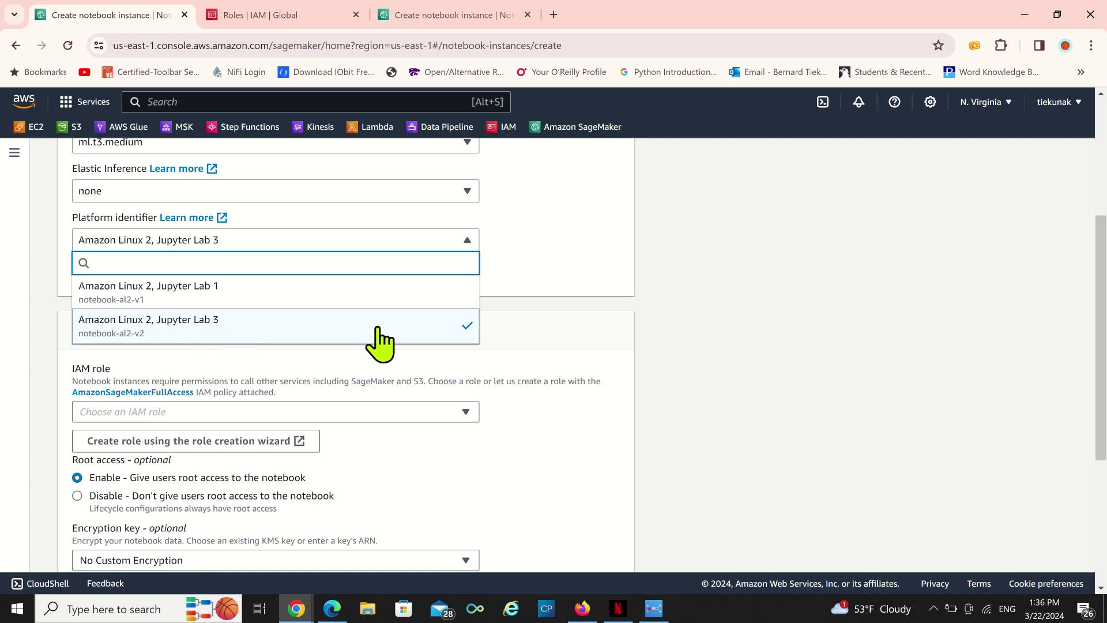
click(771, 288)
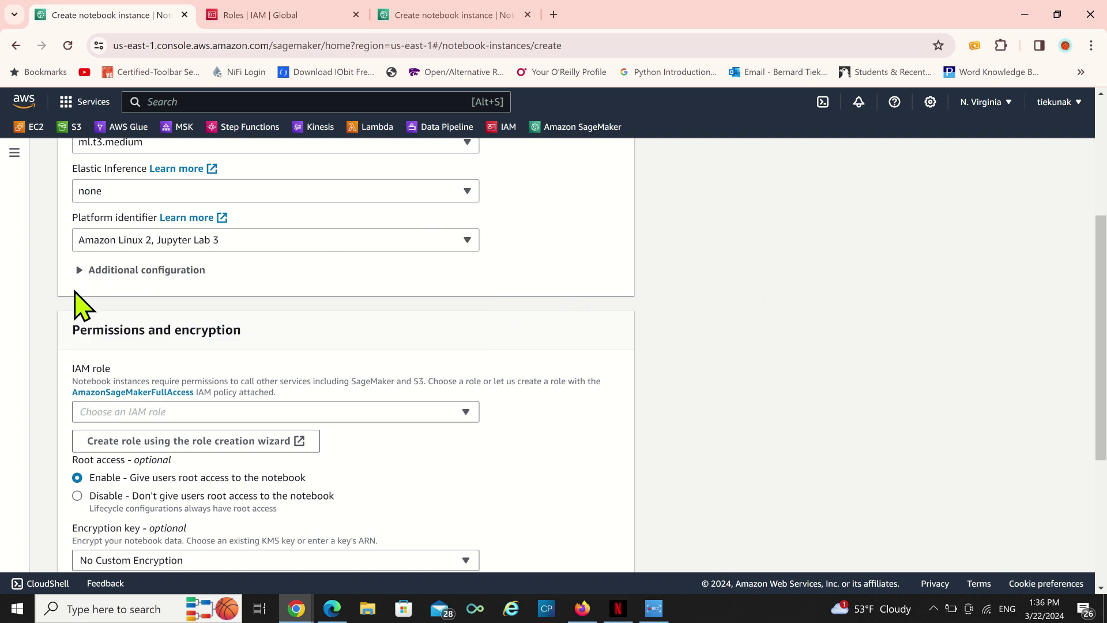
click(80, 271)
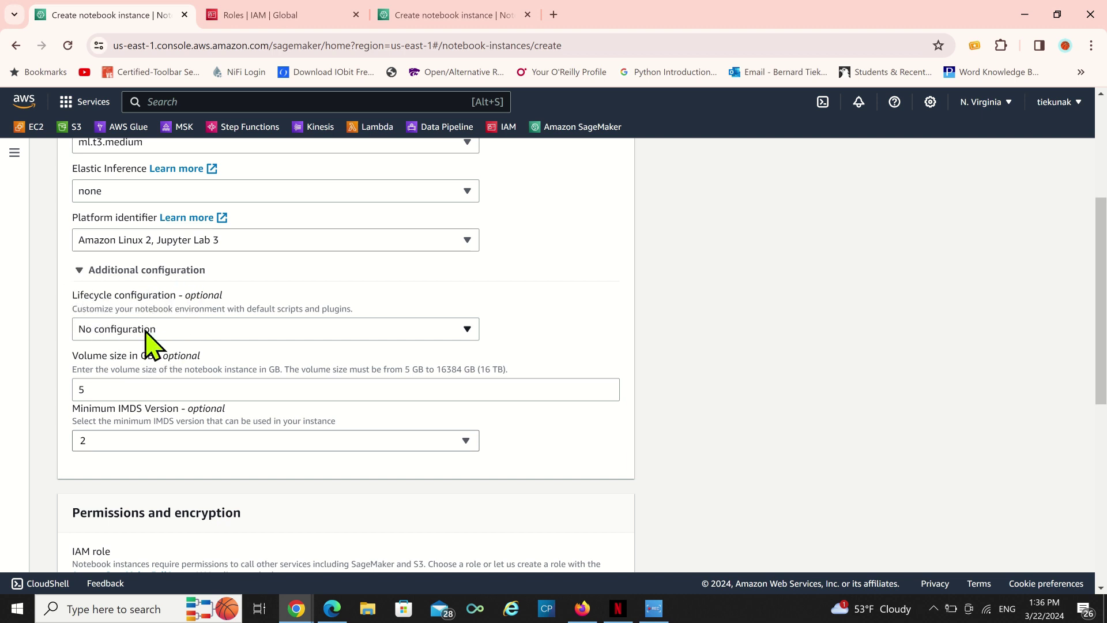
click(81, 271)
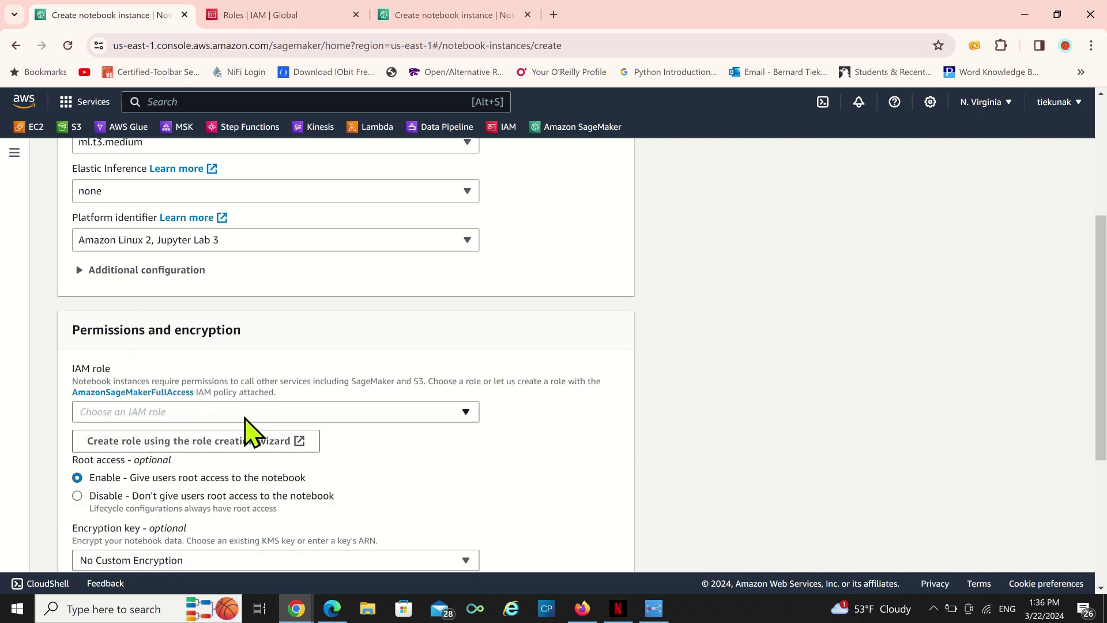
Create a new IAM role for the notebook instance with access to any S3 bucket and check the role choices.
click(465, 416)
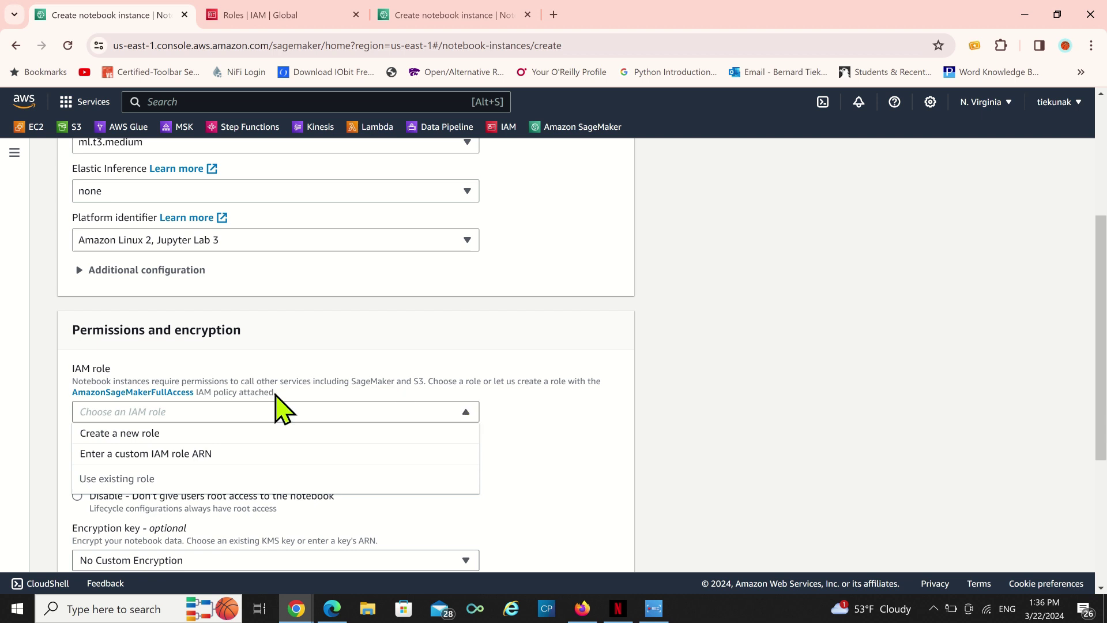
click(132, 434)
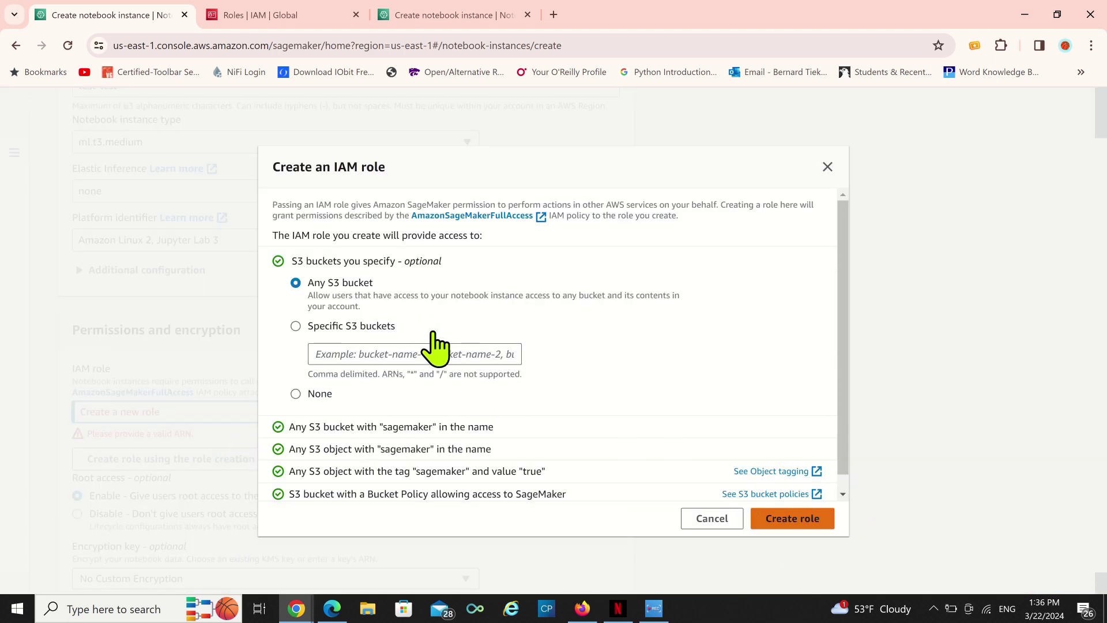
scroll(440, 346, down, 1)
scroll(536, 430, up, 1)
click(784, 525)
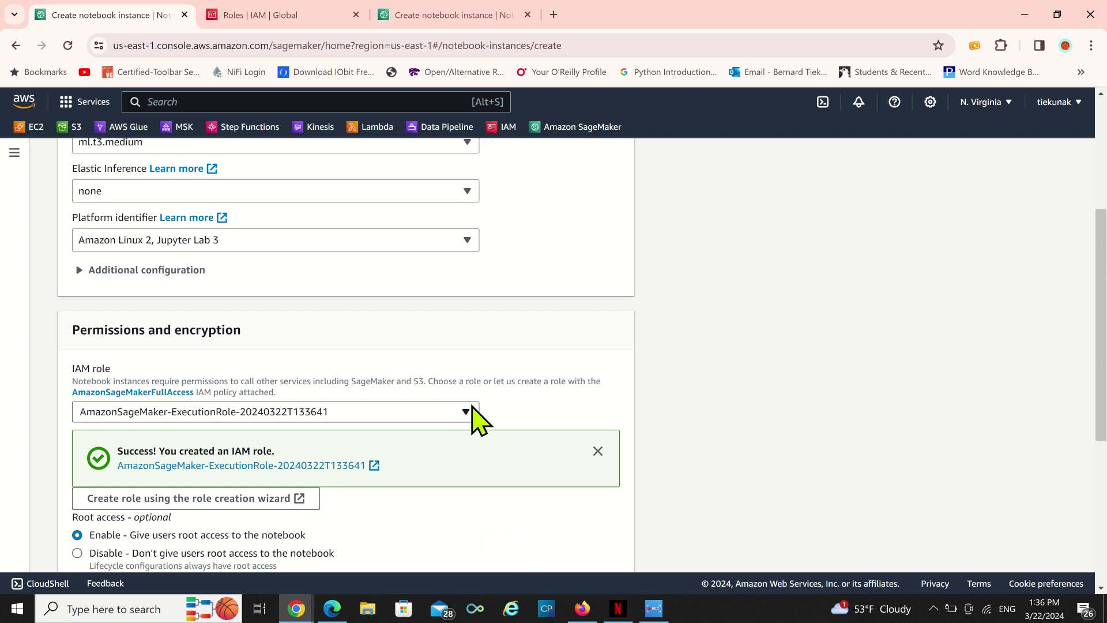
click(469, 413)
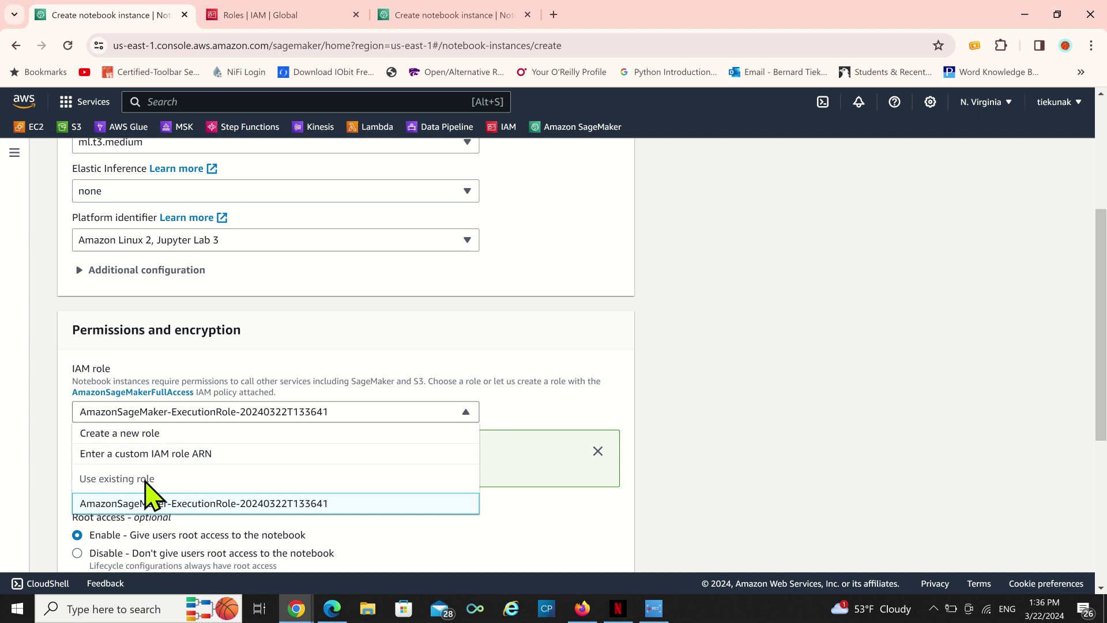
click(544, 525)
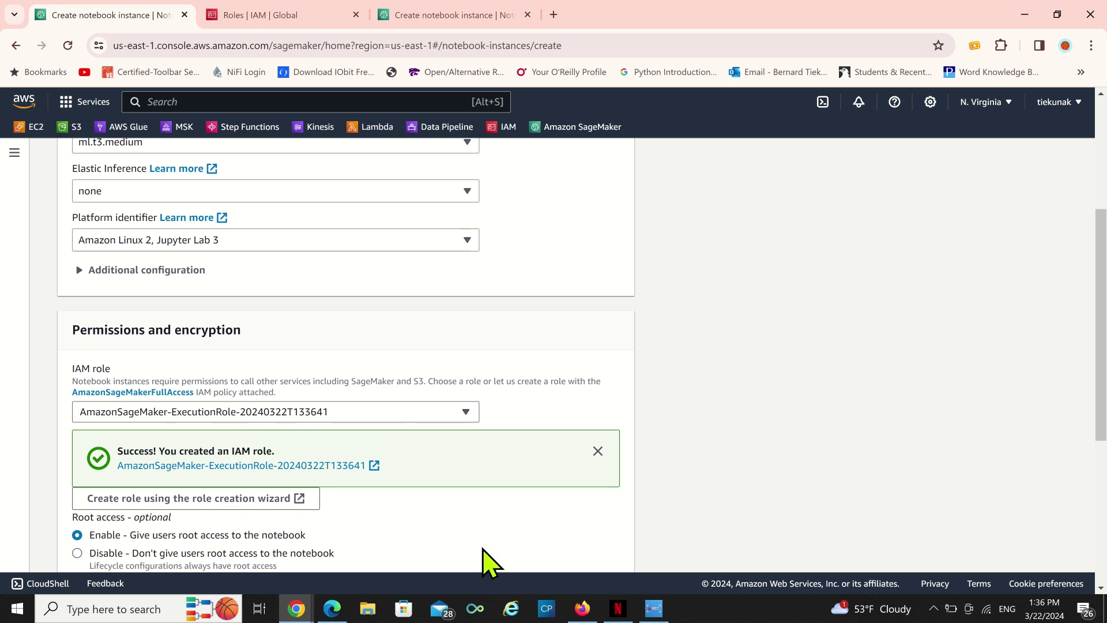
Expand the optional network settings and view the available VPCs without selecting one.
scroll(466, 553, down, 4)
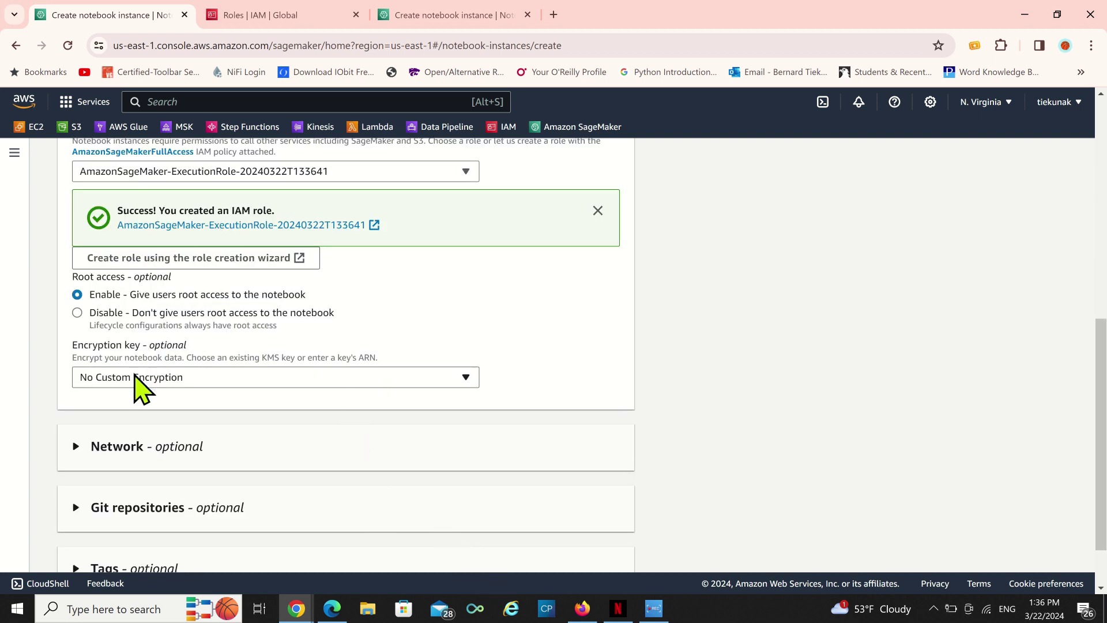
click(75, 449)
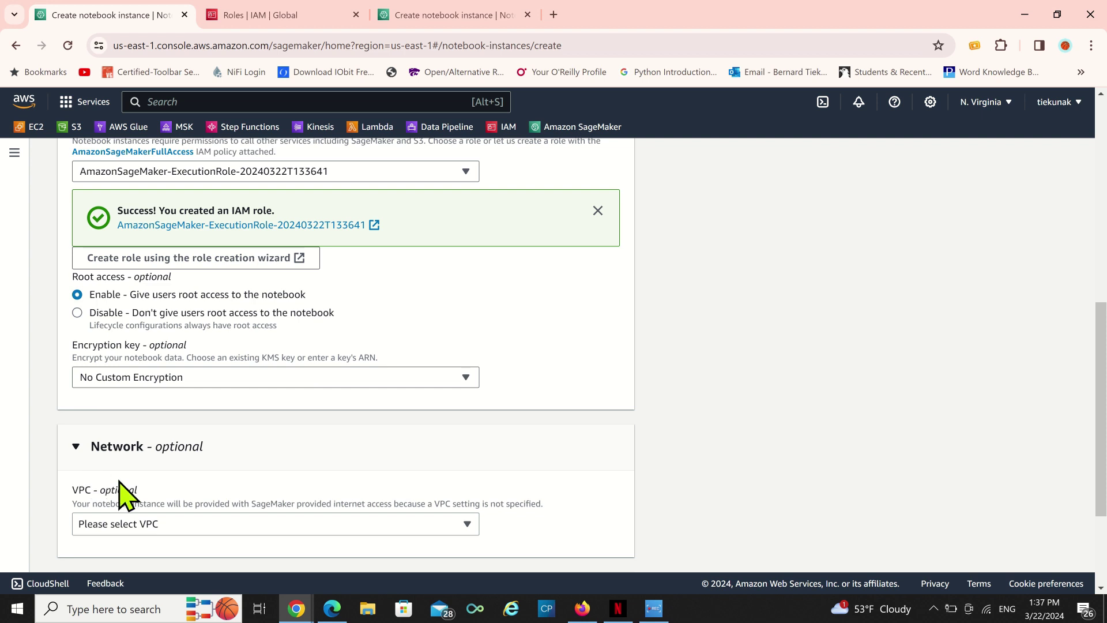
click(456, 528)
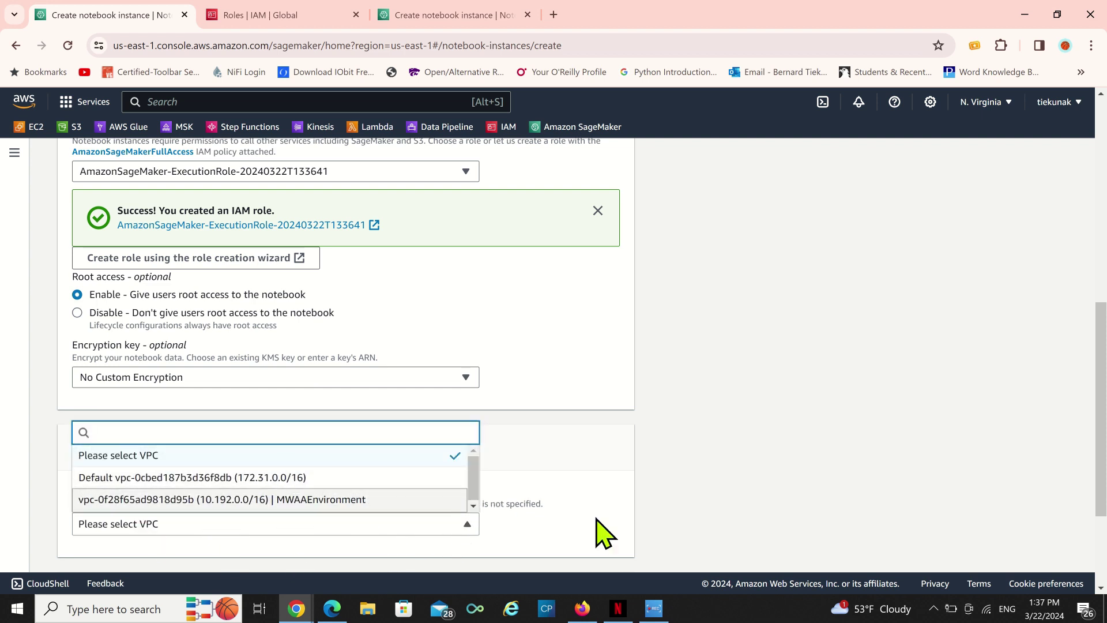
click(702, 466)
Check the entered settings and create the notebook instance.
scroll(369, 479, down, 1)
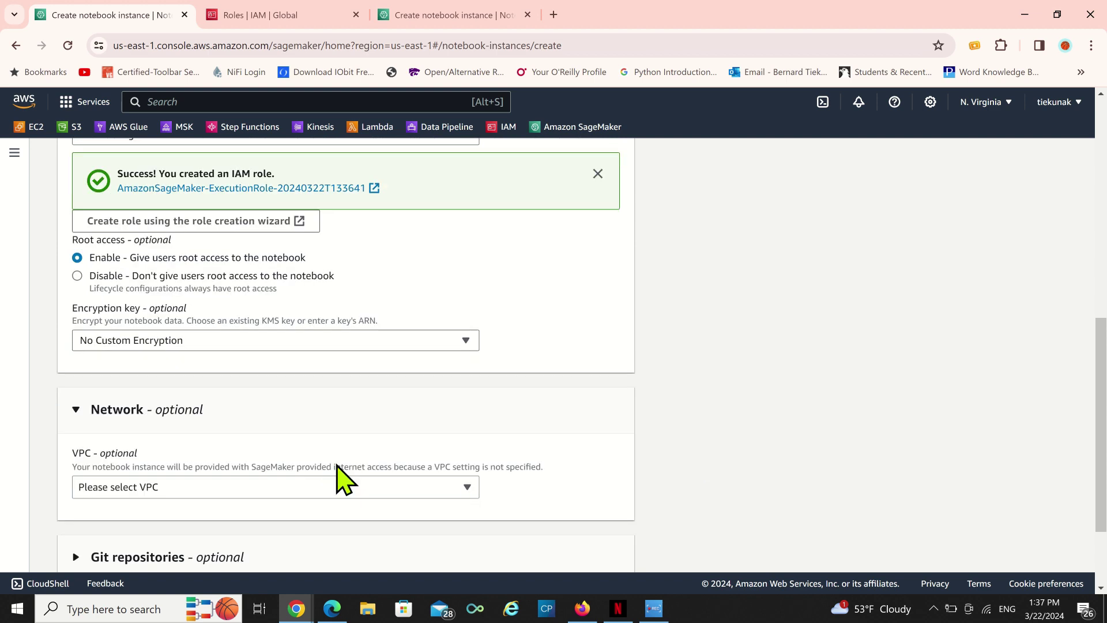
scroll(343, 482, down, 2)
scroll(425, 477, up, 8)
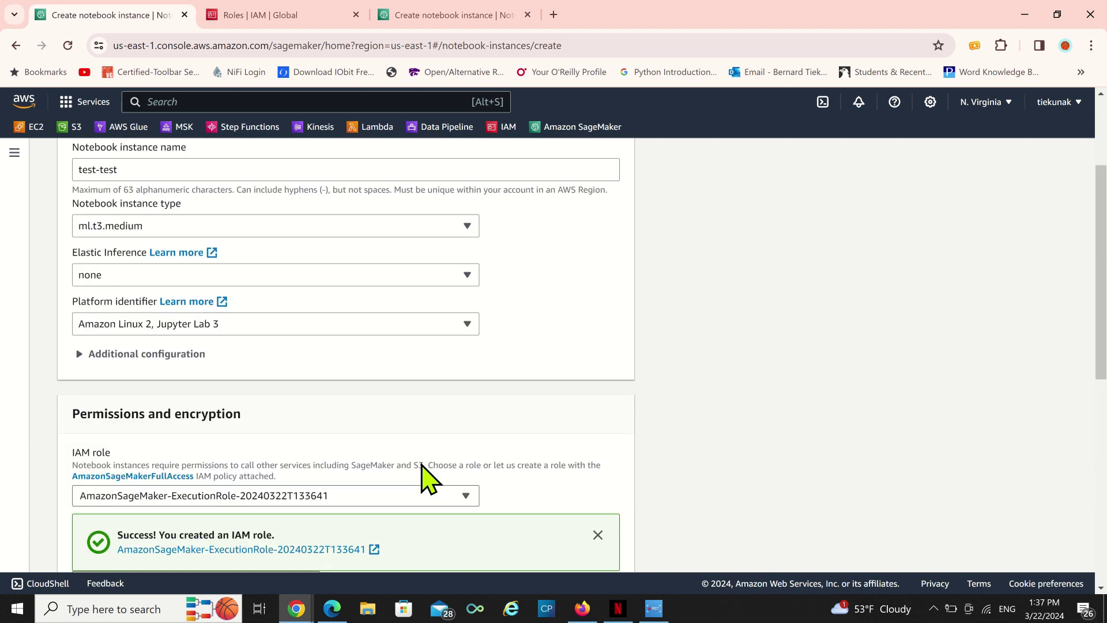
scroll(424, 470, down, 8)
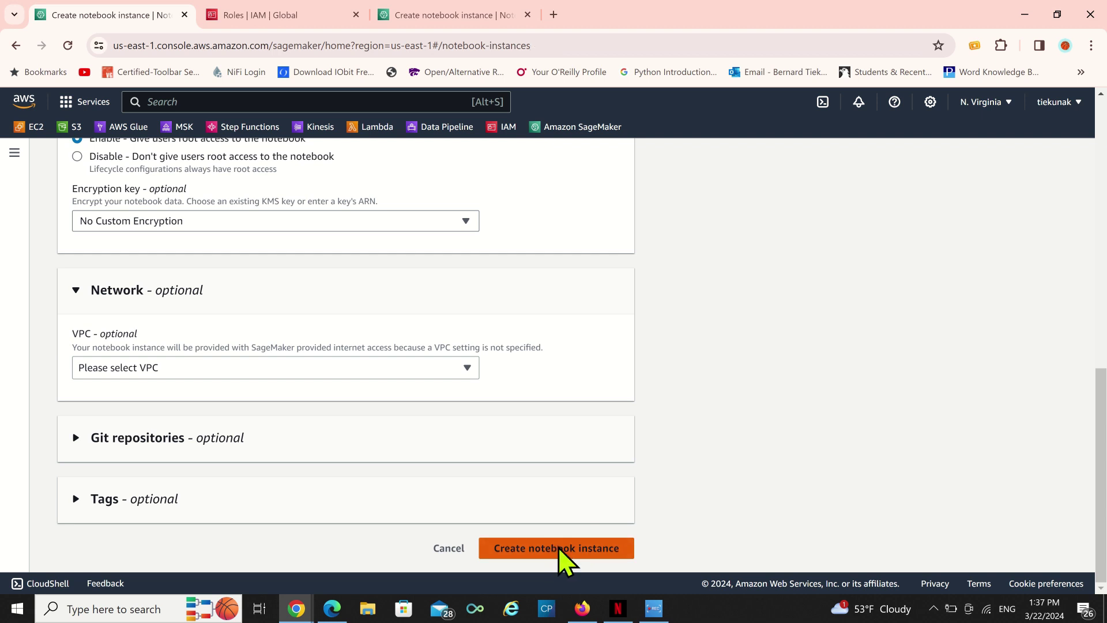
click(558, 547)
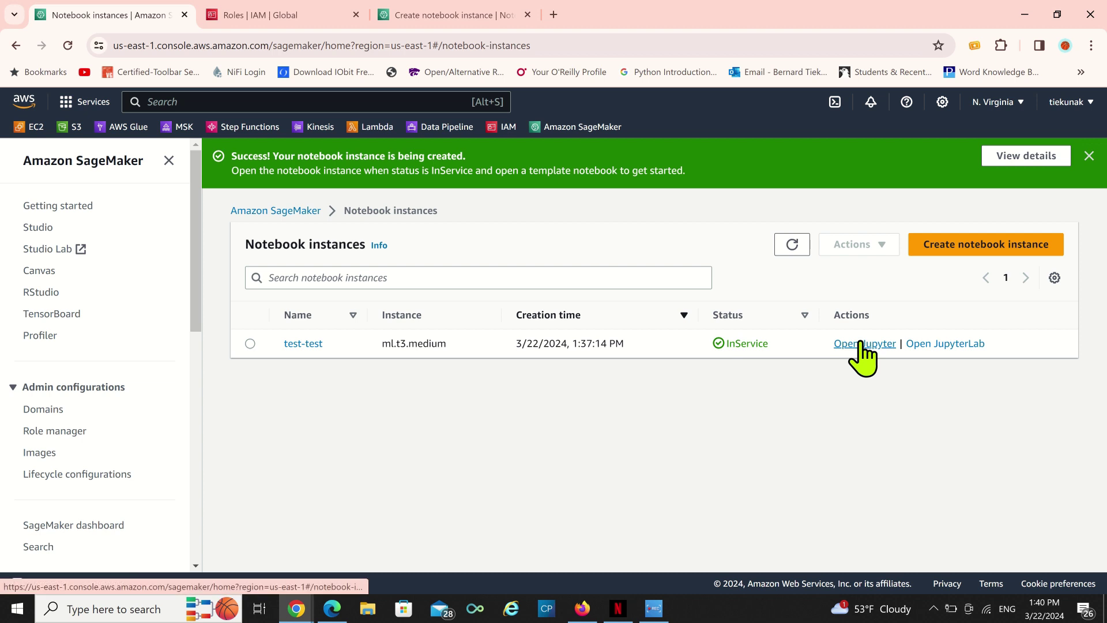
Open the test-test notebook instance in Jupyter.
right_click(877, 353)
click(910, 420)
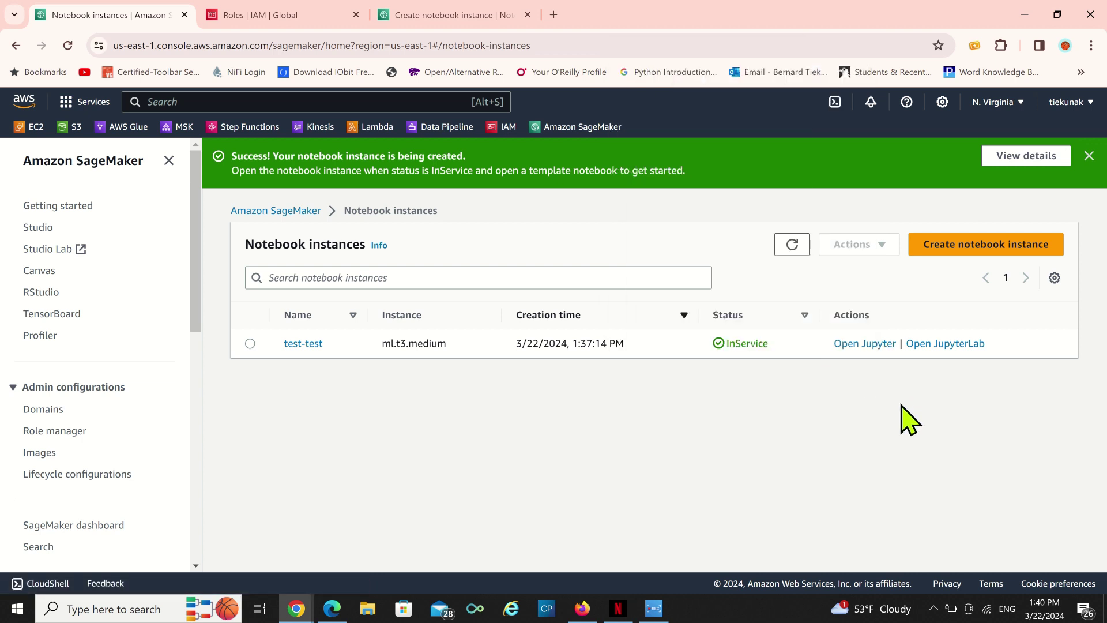
click(865, 346)
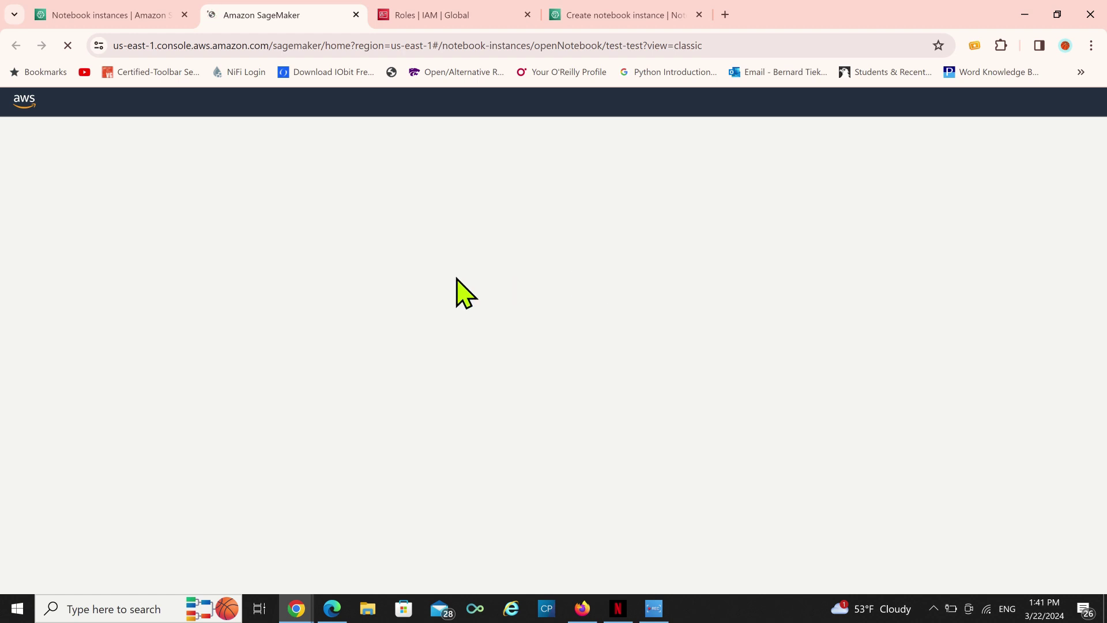
Return to the SageMaker notebook instances list and open the test-test instance in JupyterLab as well.
click(115, 17)
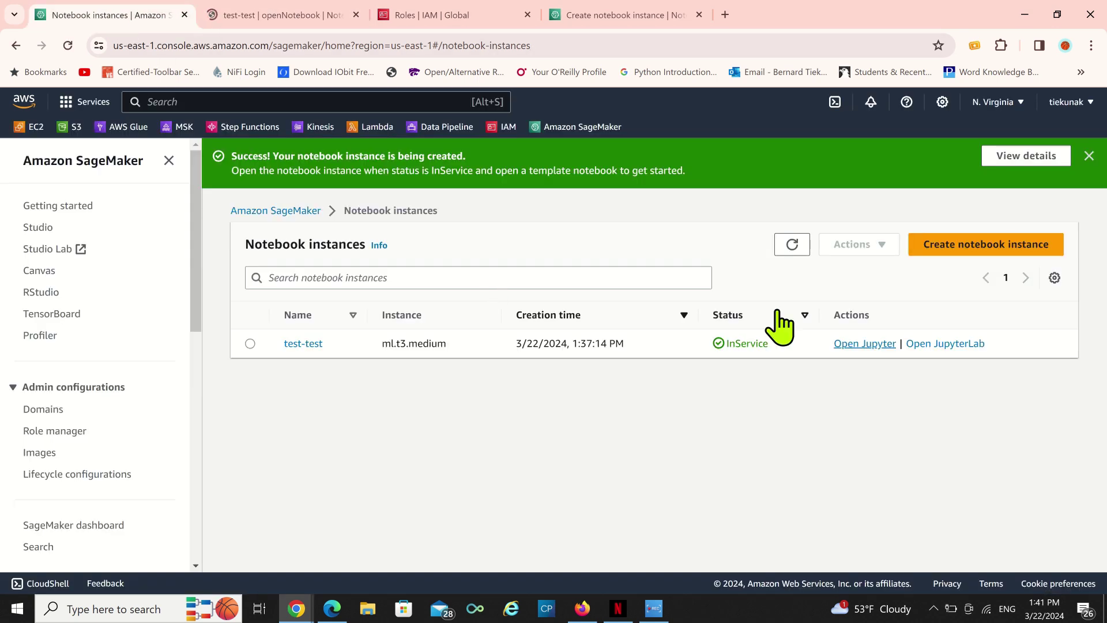
click(955, 344)
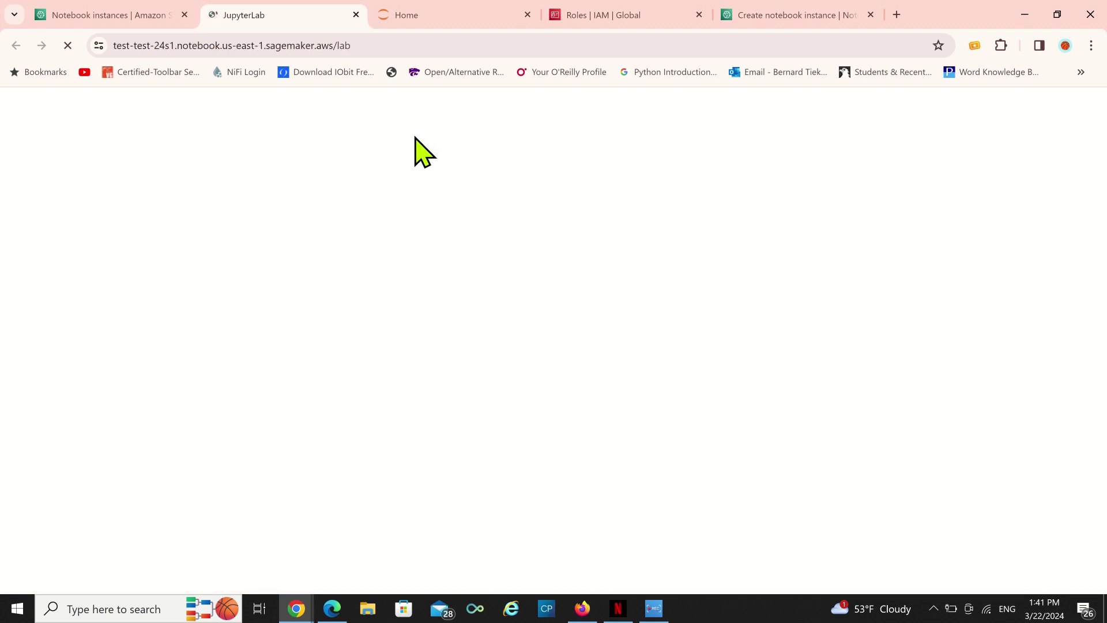
Create a new conda_python3 notebook from the classic Jupyter home page.
click(430, 15)
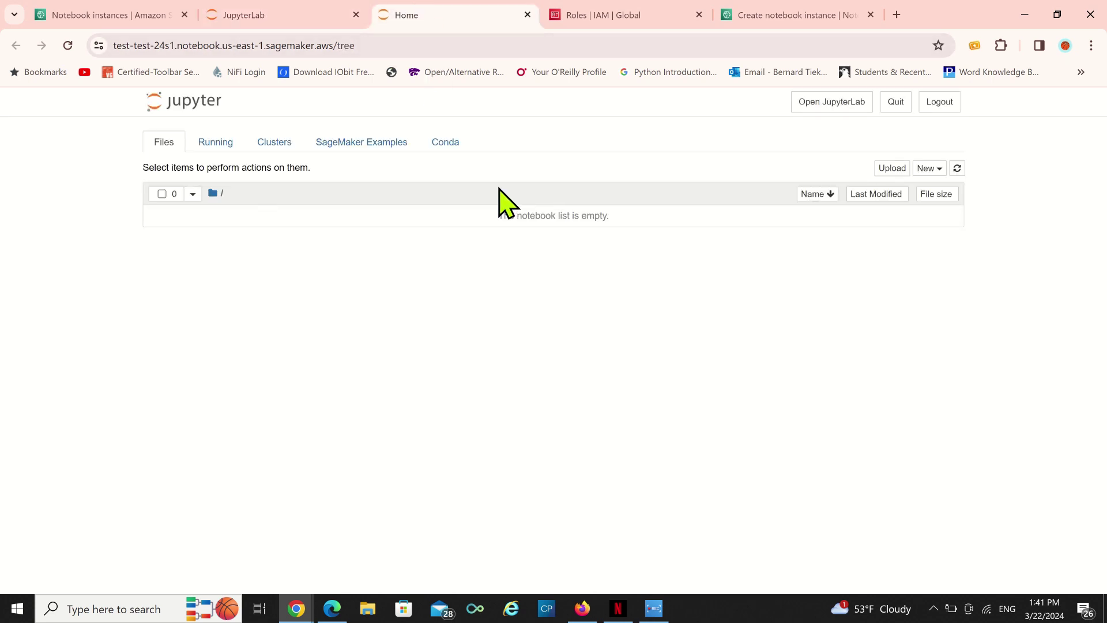
click(930, 169)
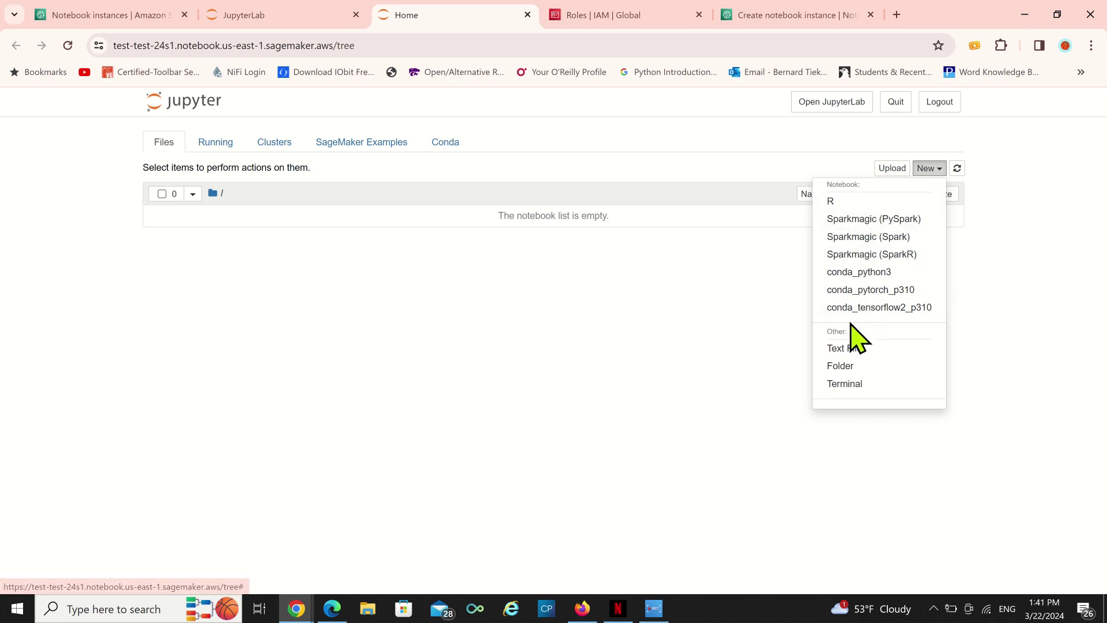
click(868, 275)
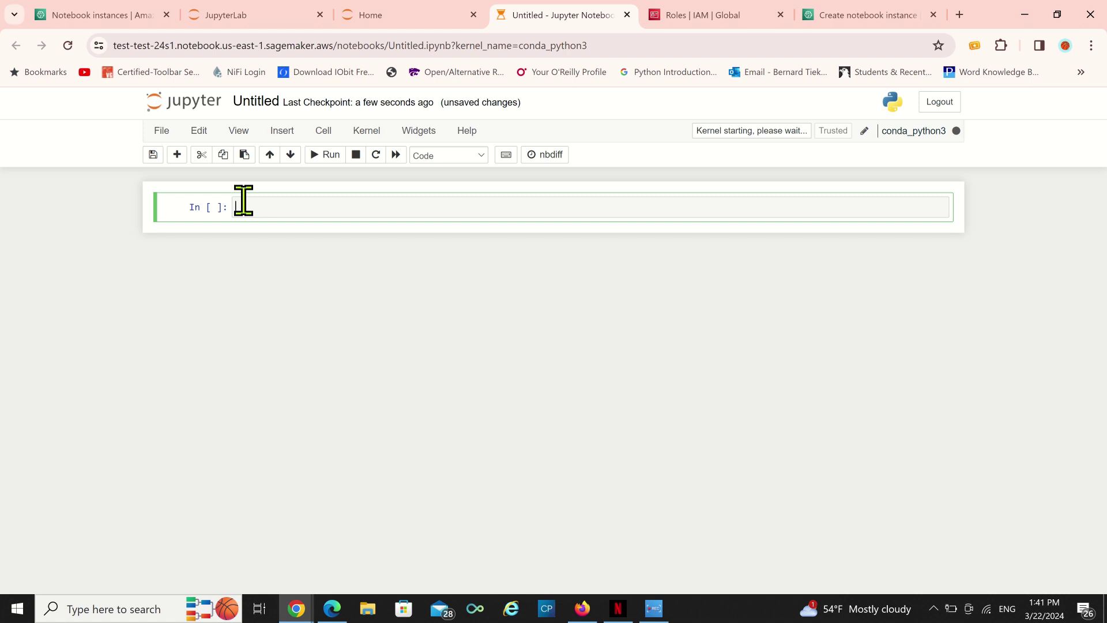
Enter print("Hello World") in the first cell of the classic Jupyter notebook and run it.
text(rint(")
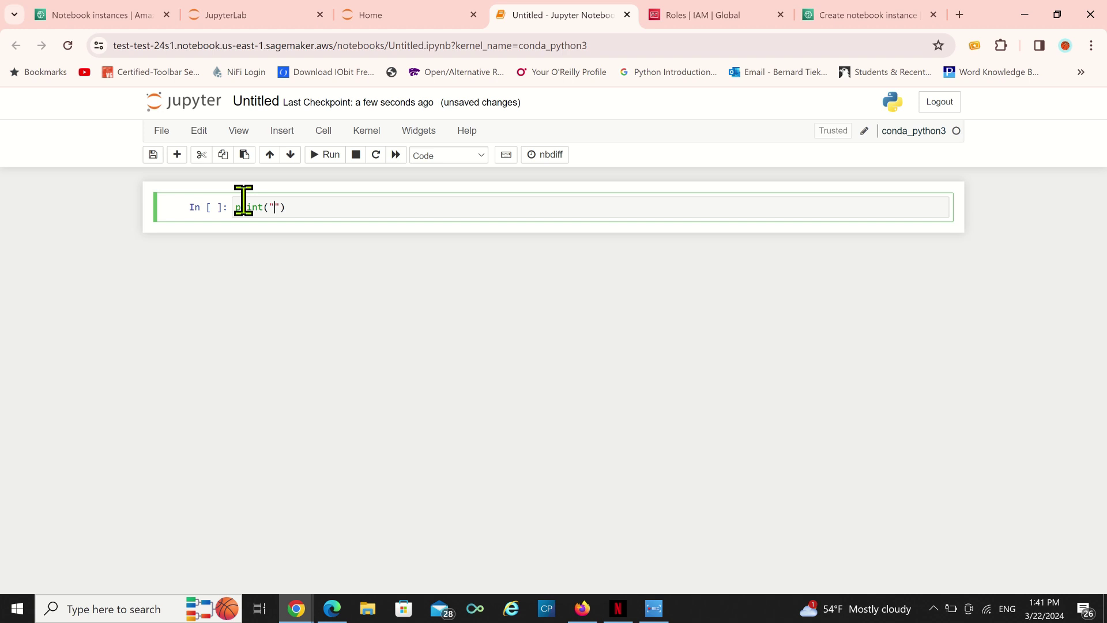
text(Hello World)
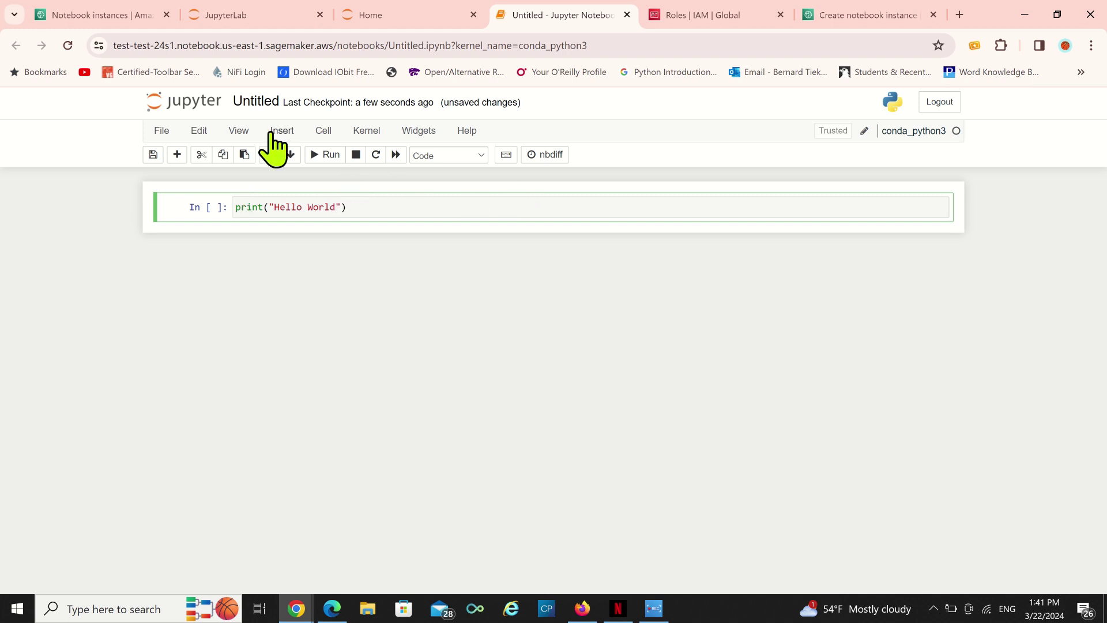
click(328, 170)
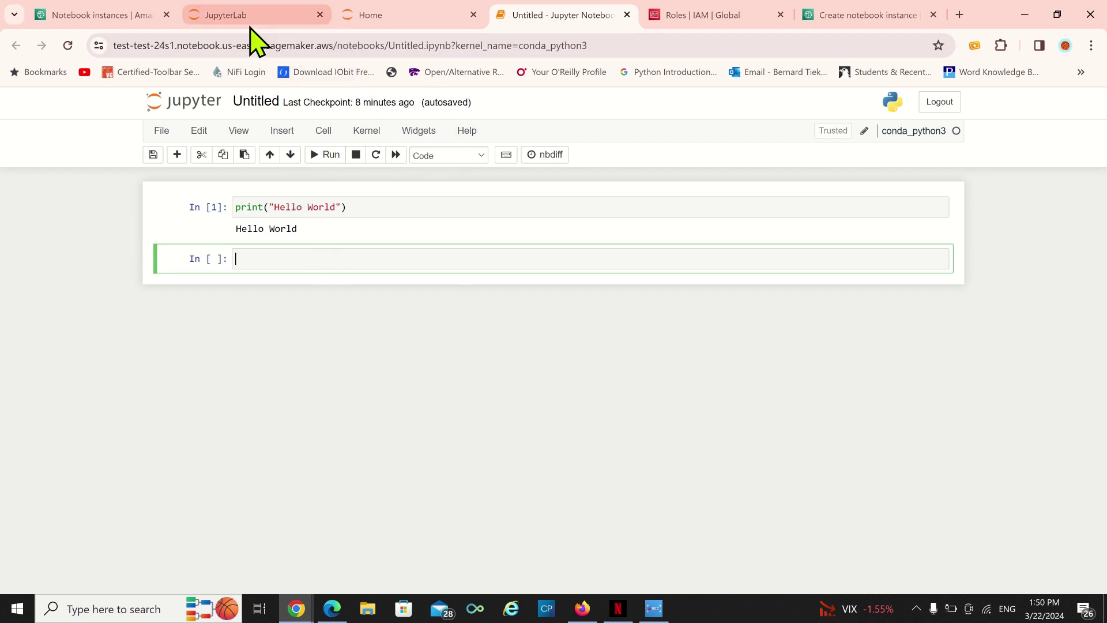
Switch to JupyterLab, keep waiting for it to load, and create a conda_python3 notebook.
click(220, 17)
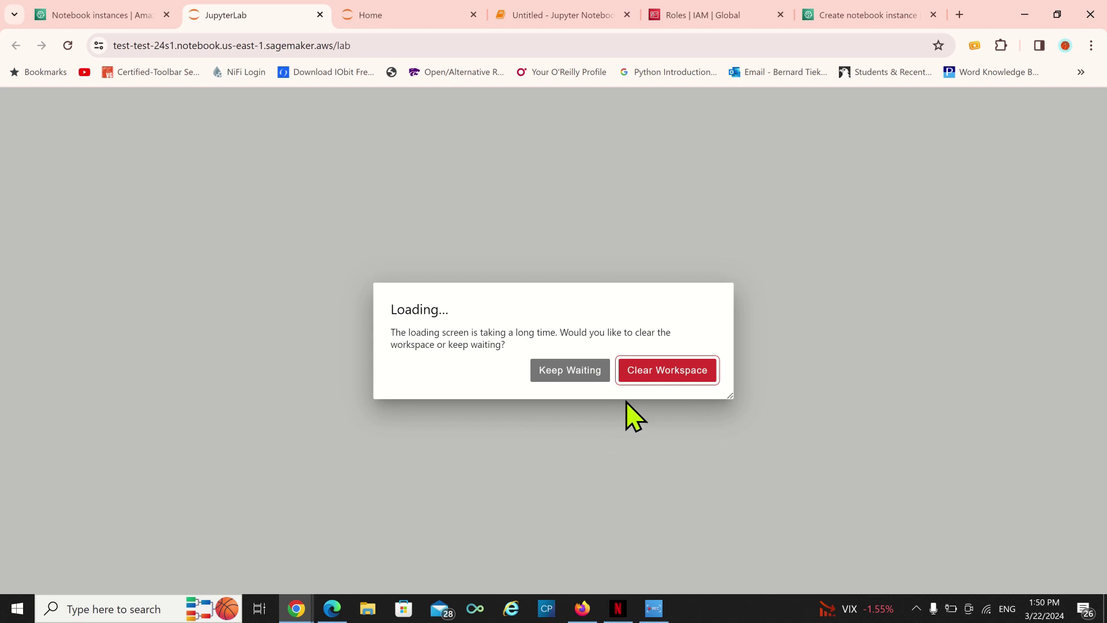
click(565, 372)
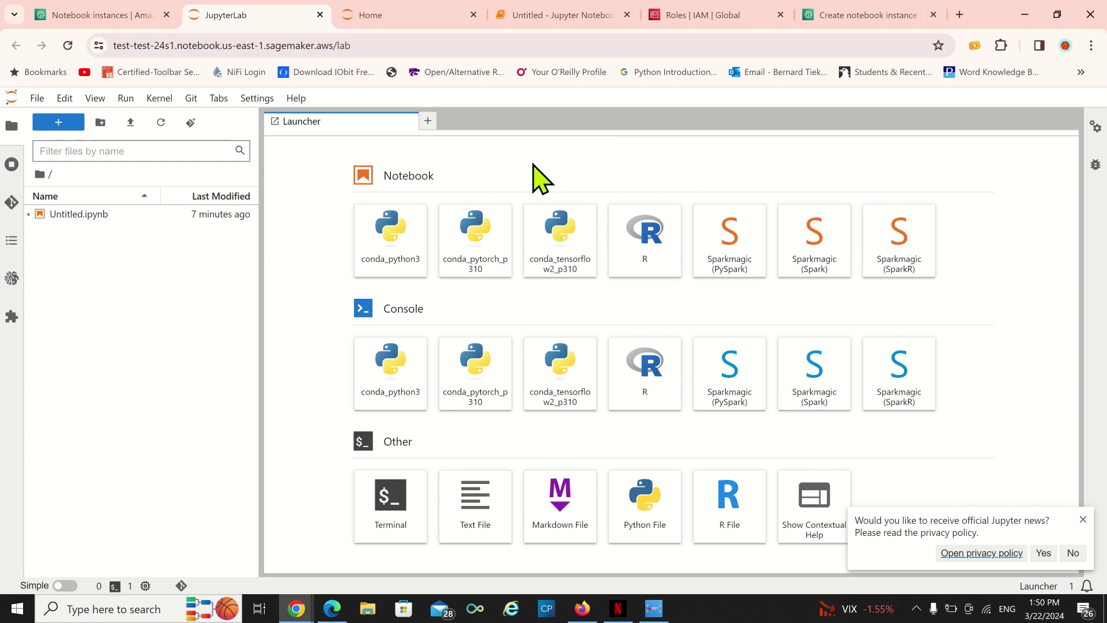
click(389, 259)
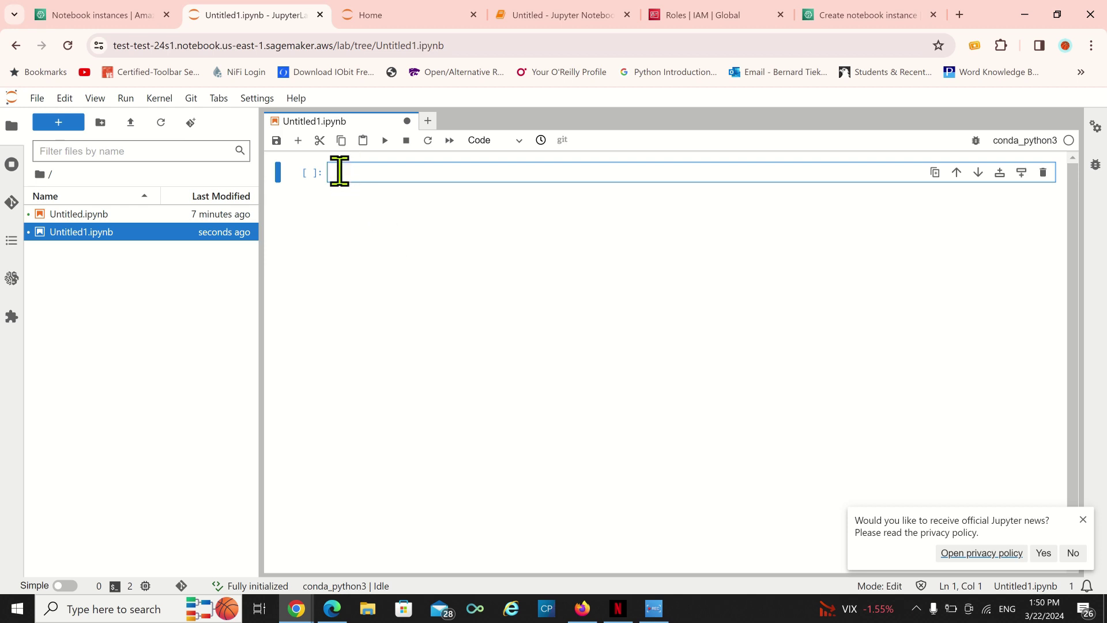
Enter print("Hello World") in the first cell of the JupyterLab notebook and run it.
text(p)
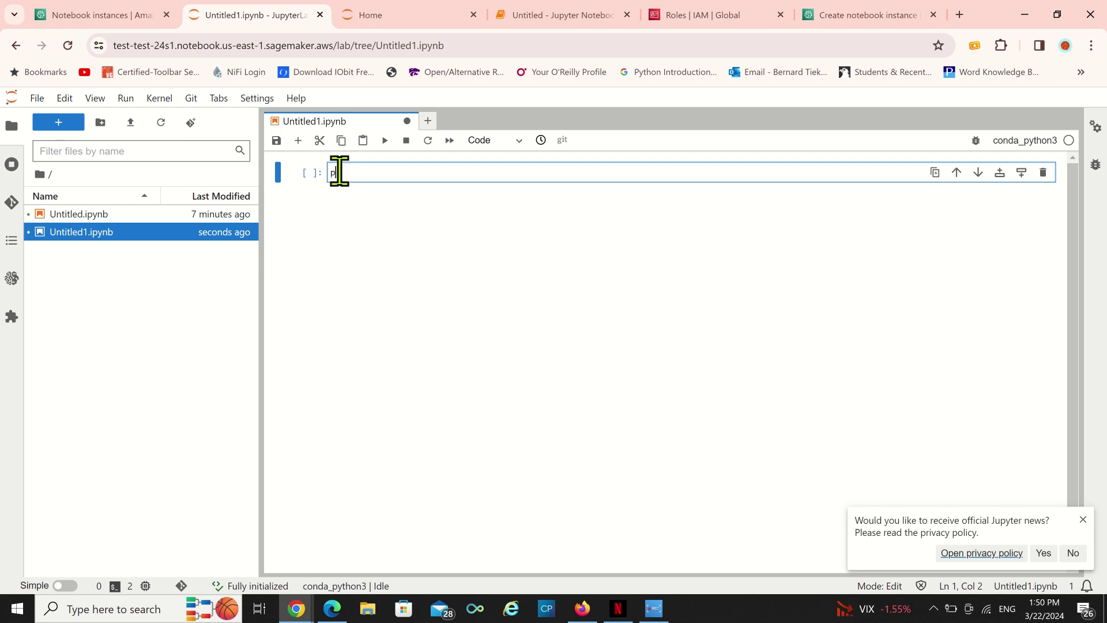
text(rint("Hello )
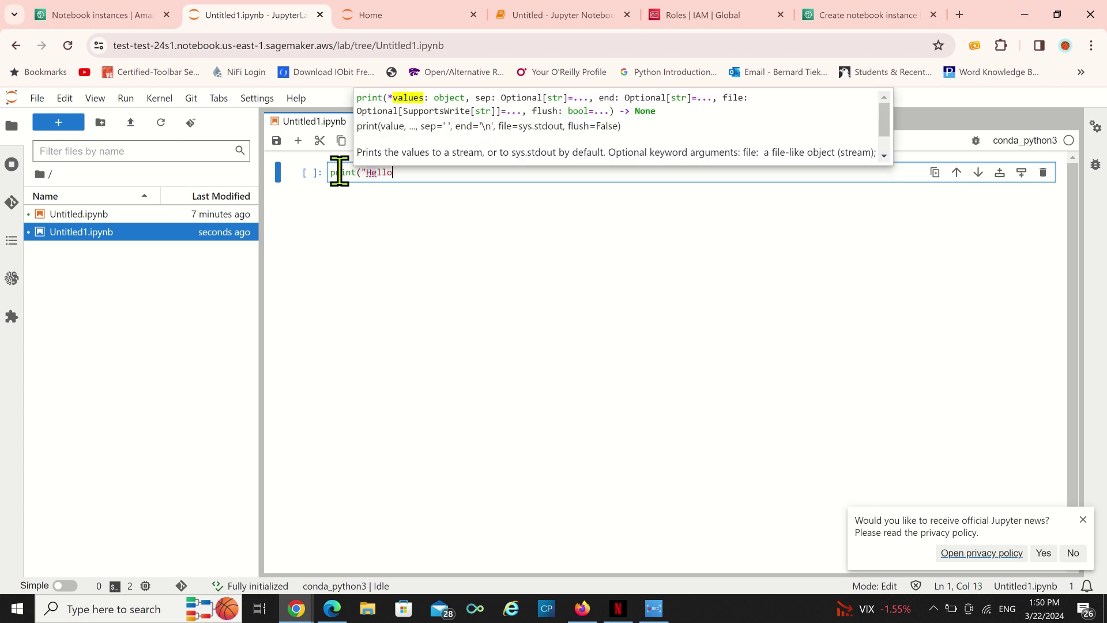
text(World")
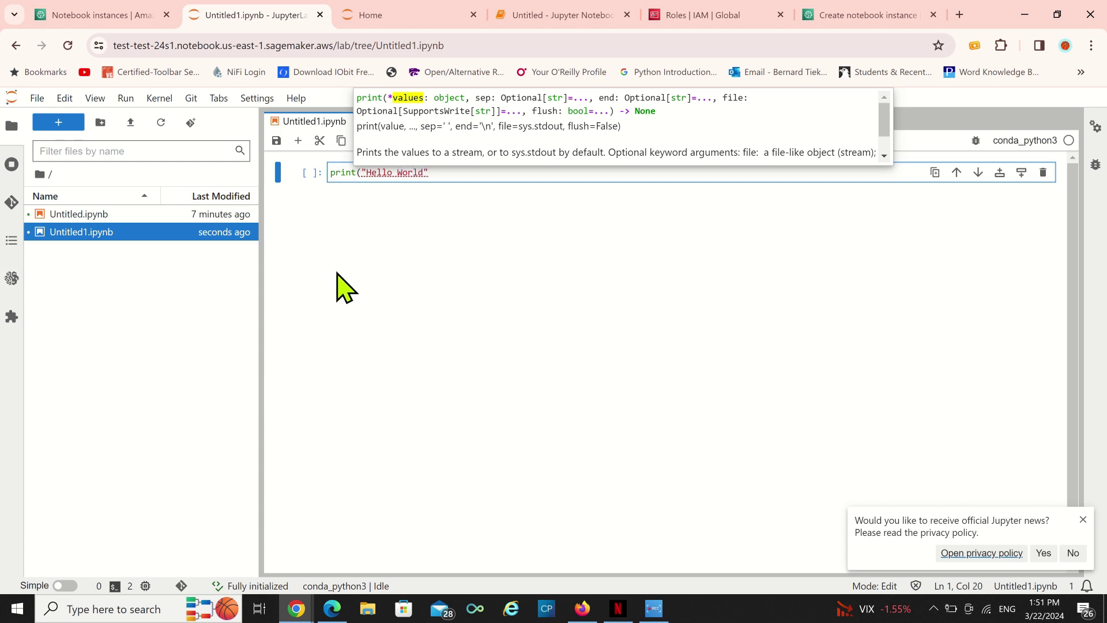
text())
key(Escape)
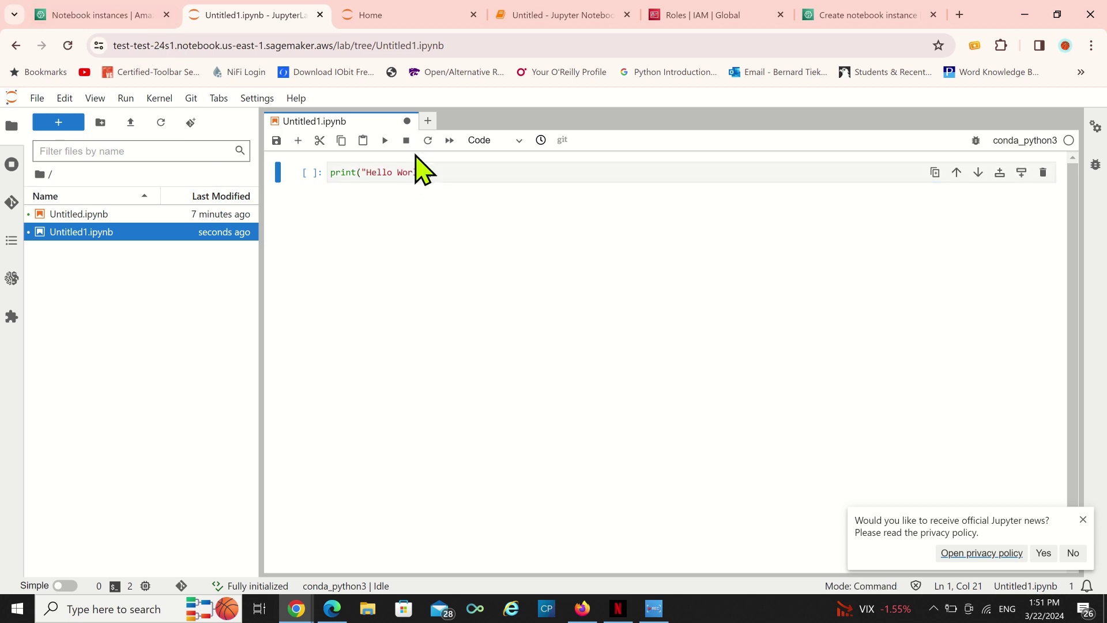
click(385, 140)
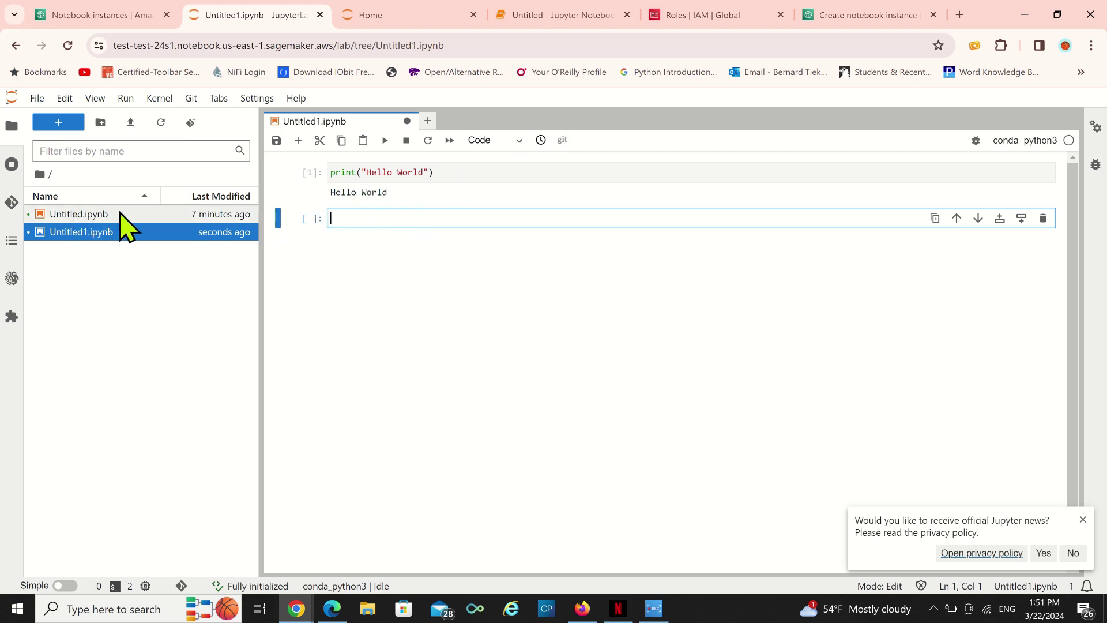
Open a new terminal in JupyterLab and run pip install pandas.
click(434, 122)
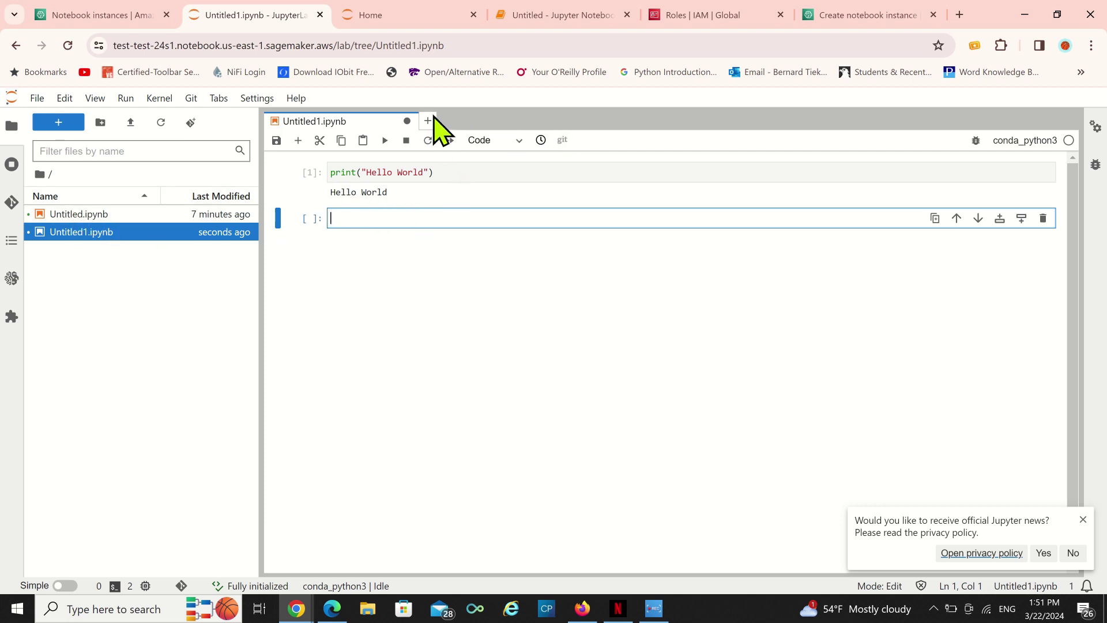
click(375, 508)
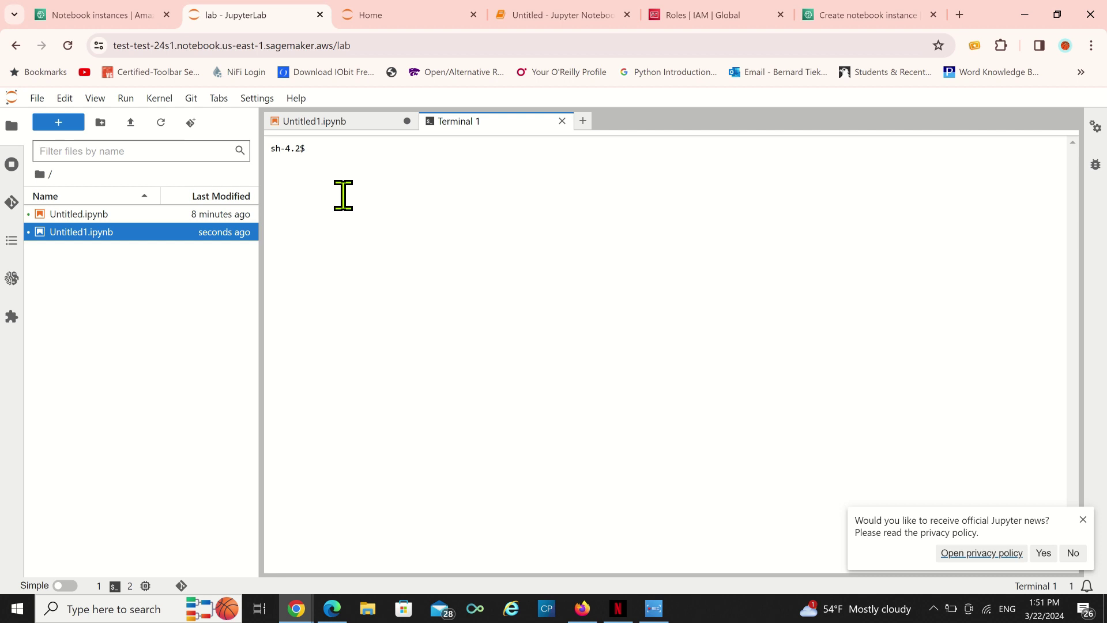
text(pip install pandas)
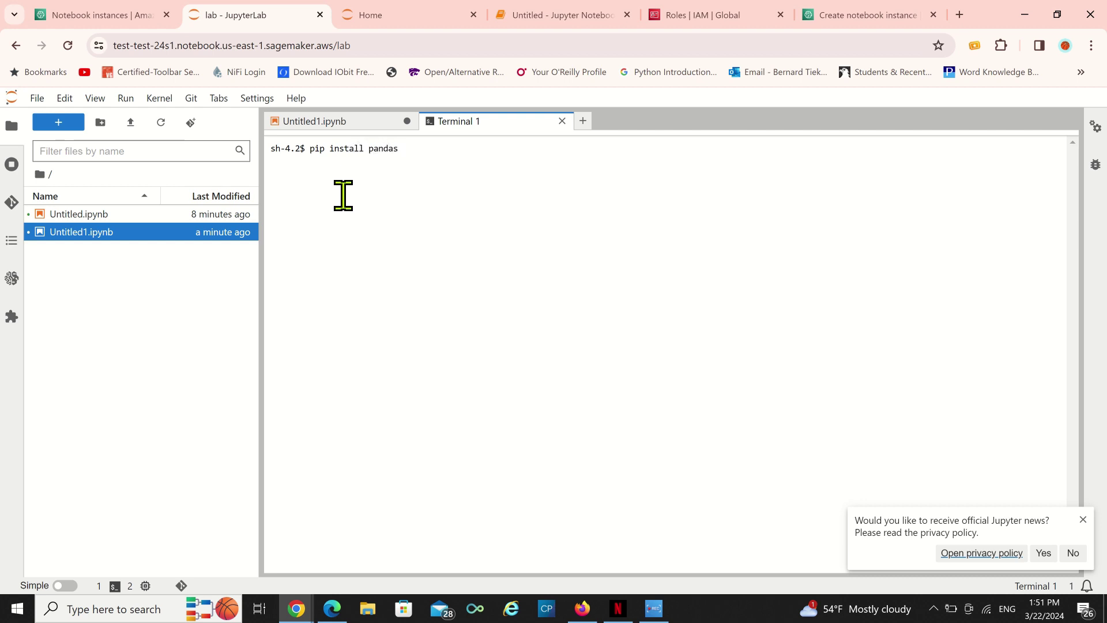
key(Return)
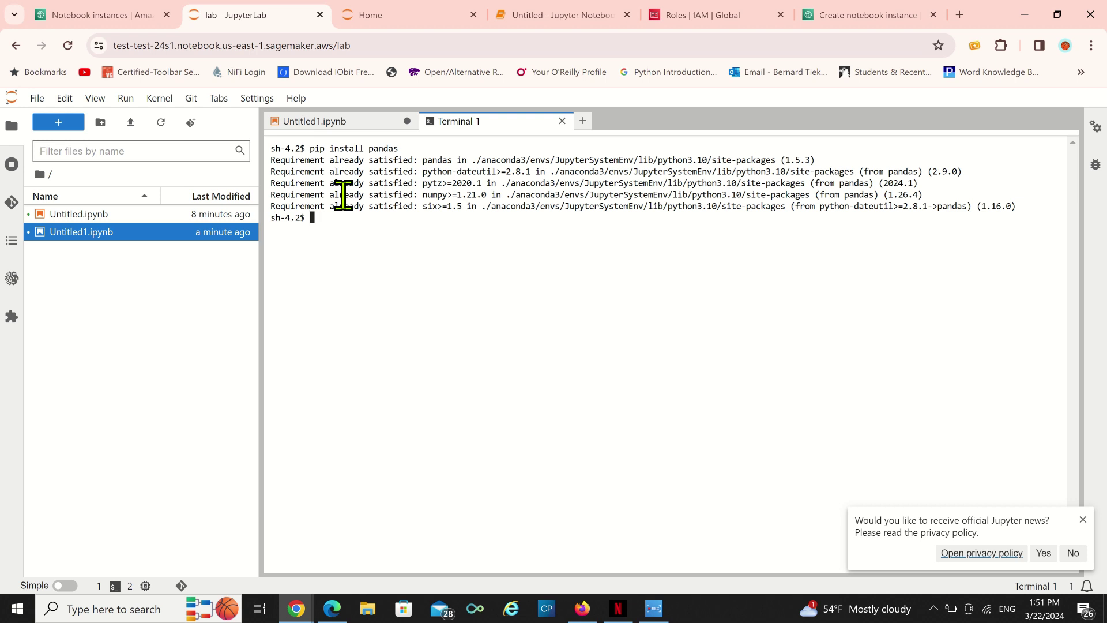
Change the terminal to the SageMaker directory and list its files, running pwd before and after.
text(pwd)
key(Return)
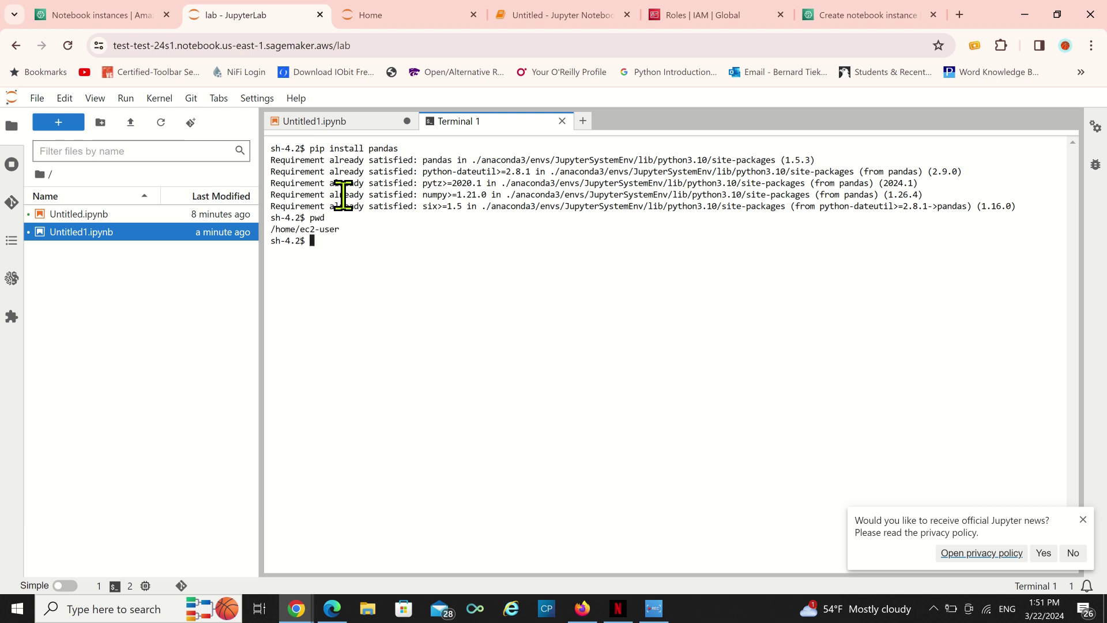
text(cd SageMaker)
key(Return)
text(ls)
key(Return)
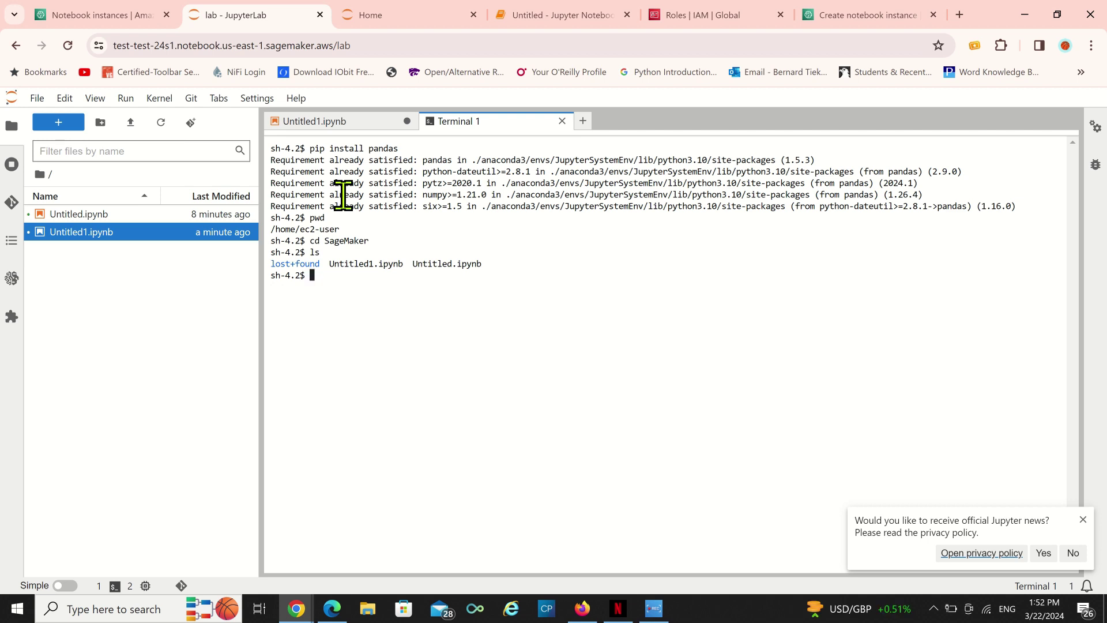
text(pwd)
key(Return)
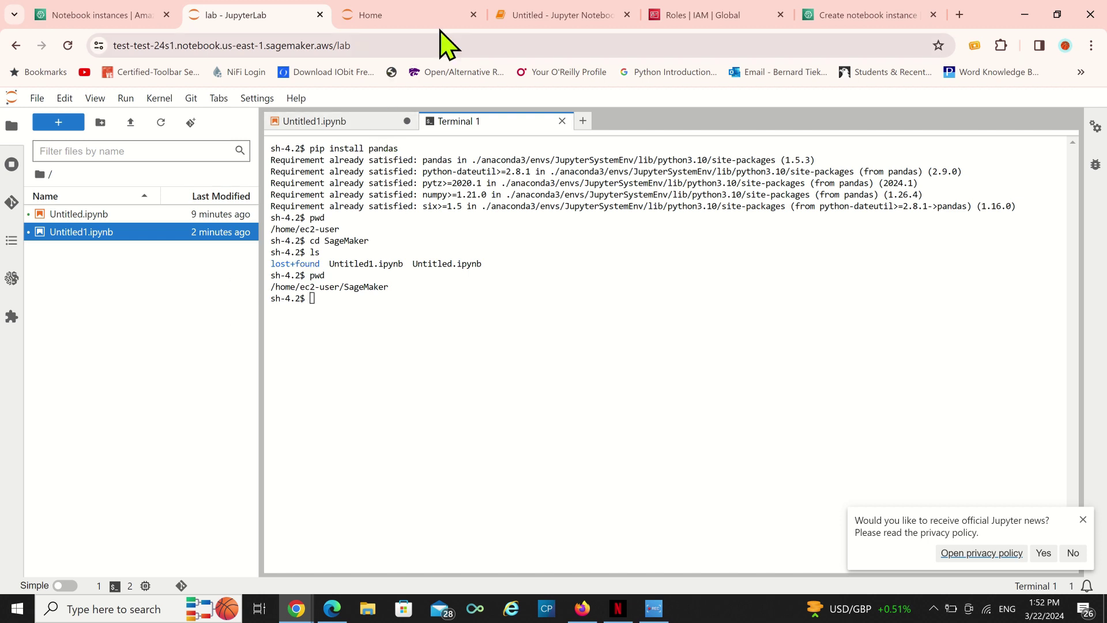
Return to the SageMaker notebook instances list and stop the test-test instance.
click(542, 17)
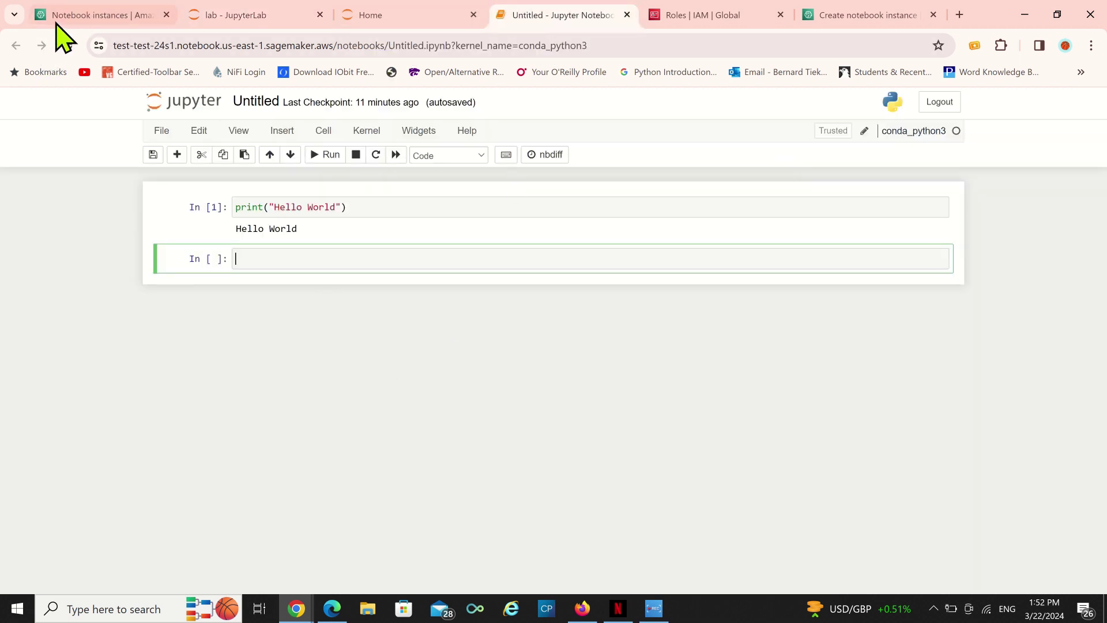
click(81, 15)
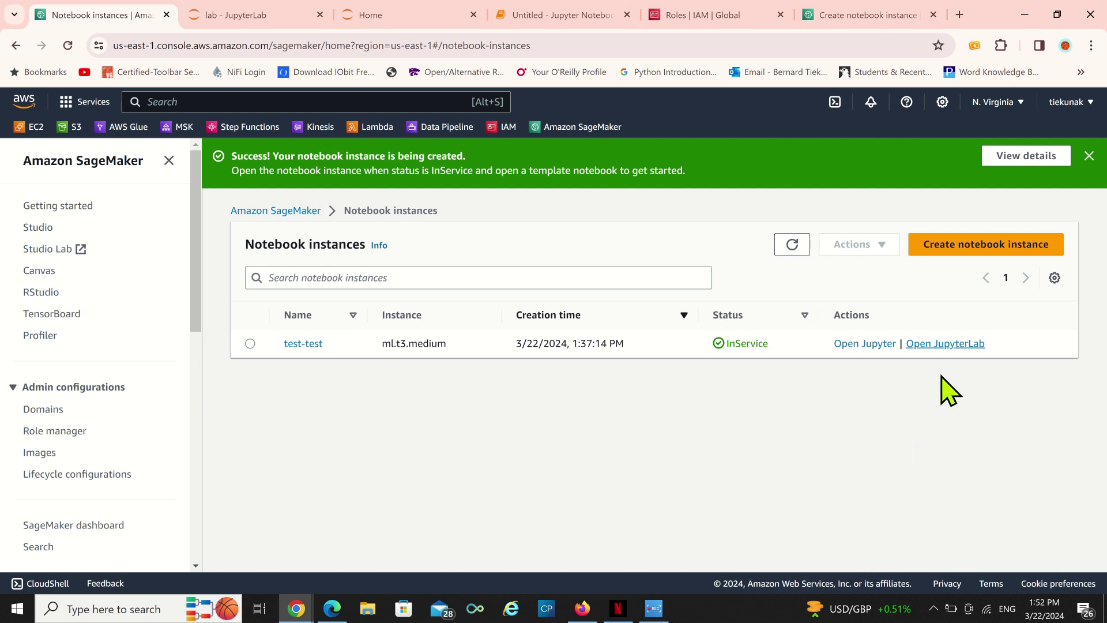
click(250, 344)
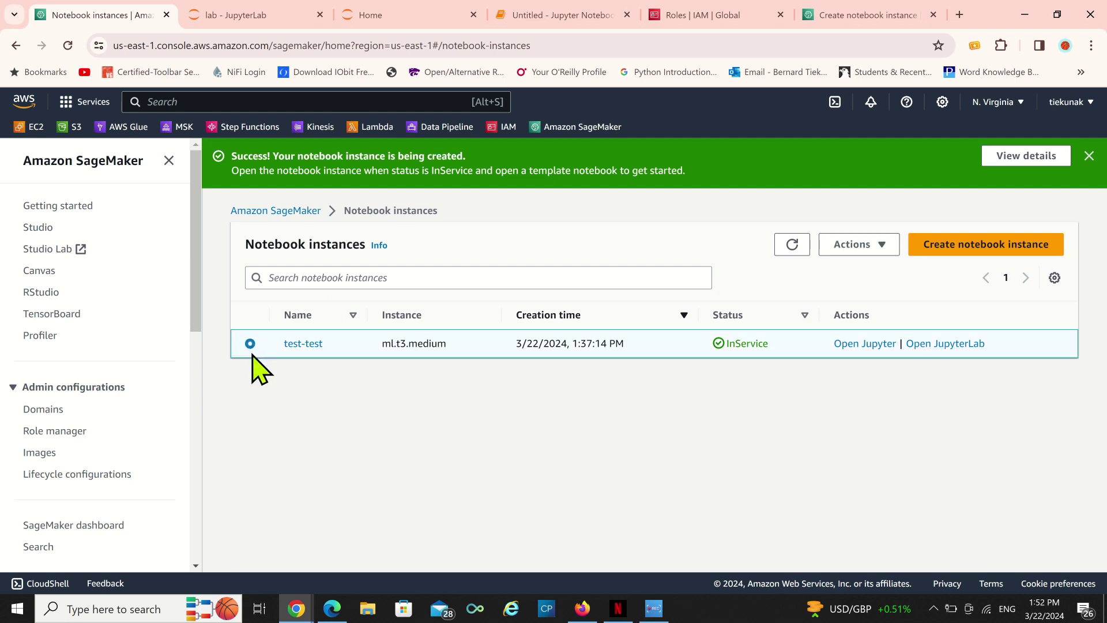
click(882, 246)
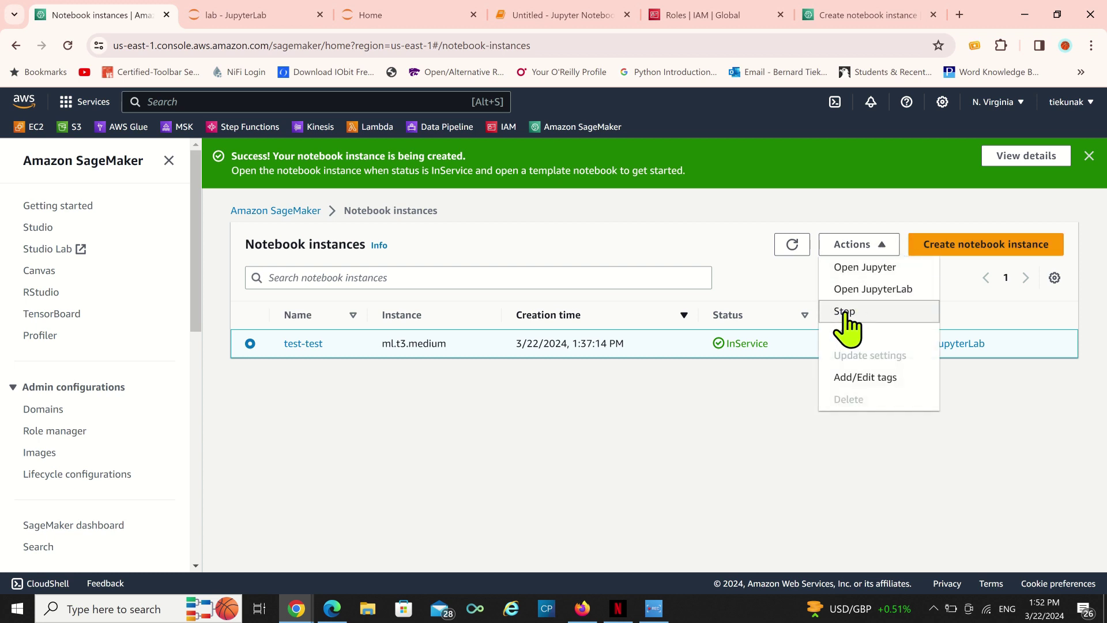
click(845, 314)
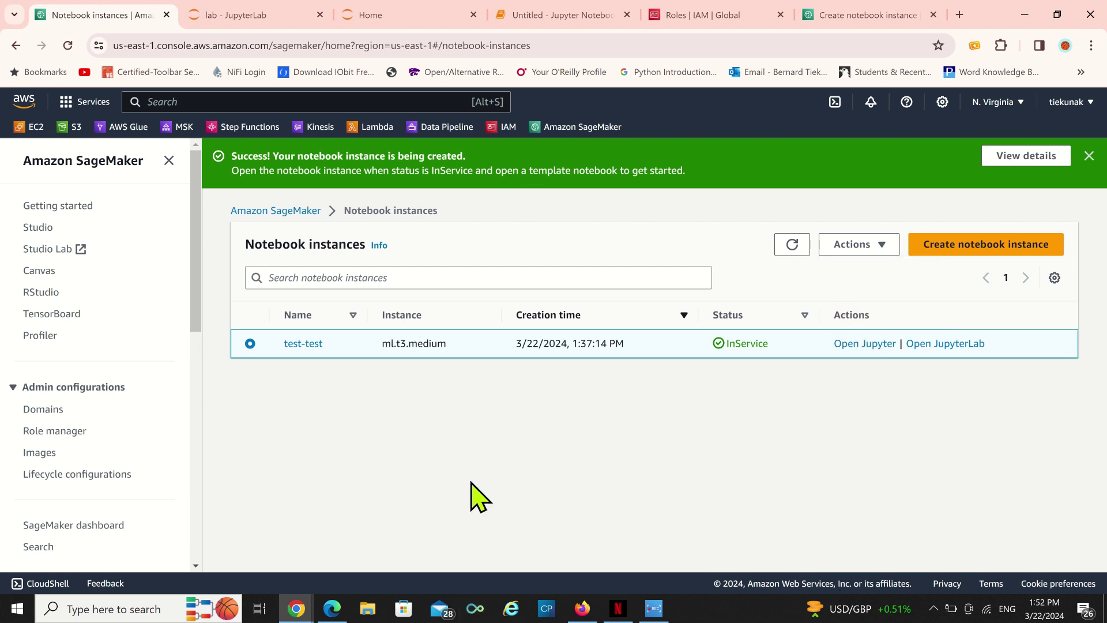